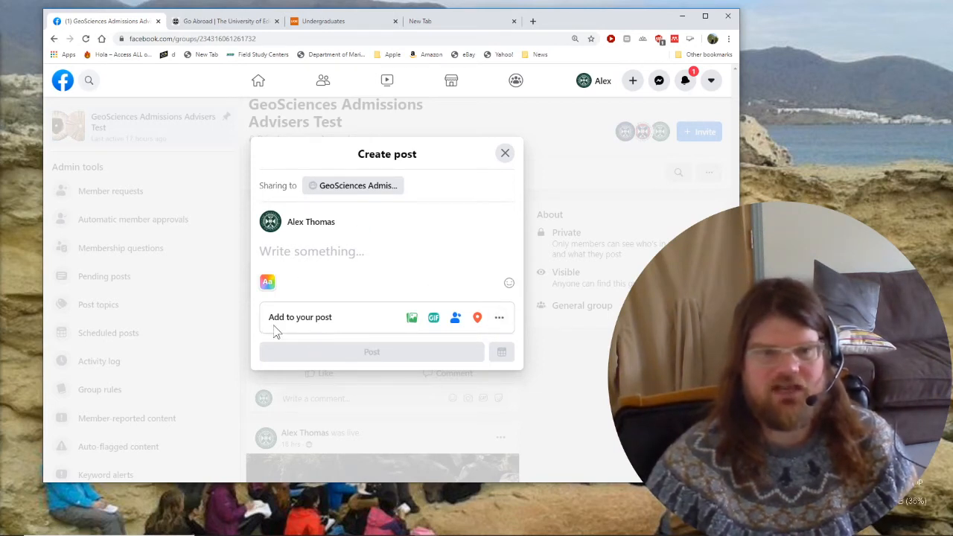
# Step: Start a live video from the group's new post using its additional post options
pyautogui.click(499, 320)
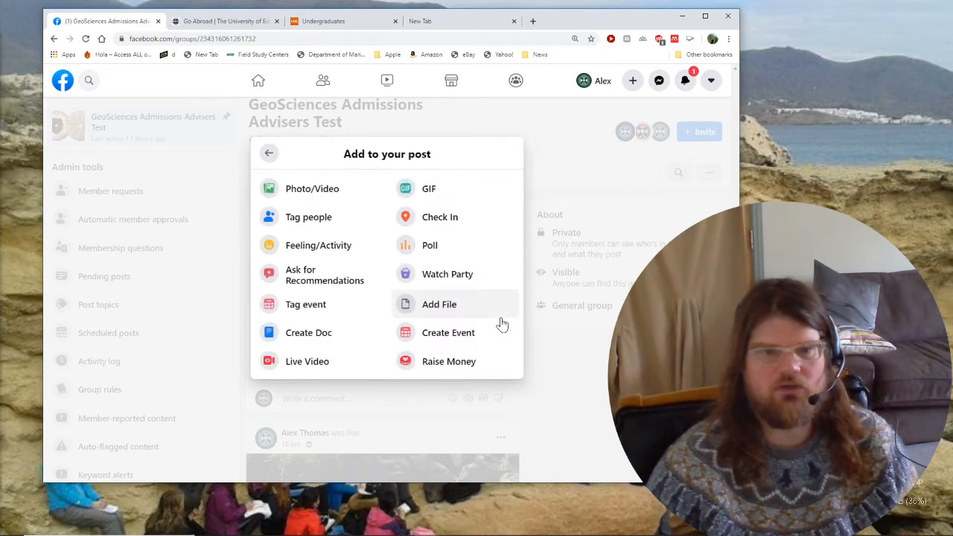
pyautogui.click(314, 366)
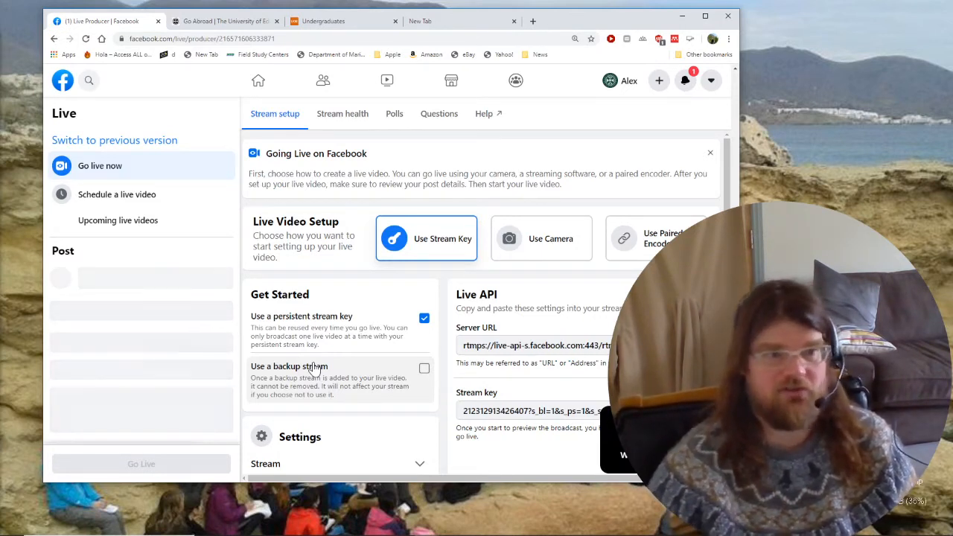
# Step: Check the Use Camera live video setup and switch back to Use Stream Key
pyautogui.click(532, 246)
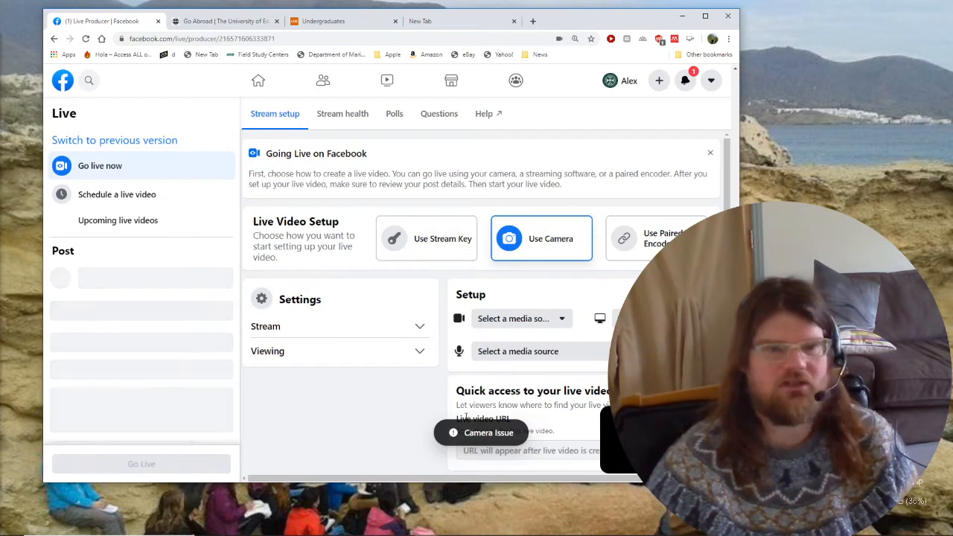
pyautogui.scroll(-1, 466, 424)
pyautogui.scroll(1, 466, 424)
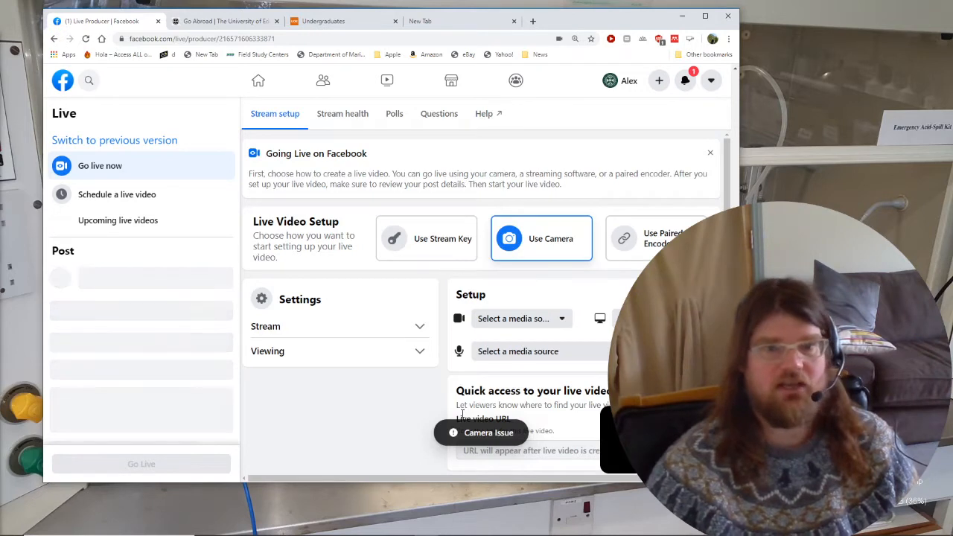
pyautogui.click(428, 253)
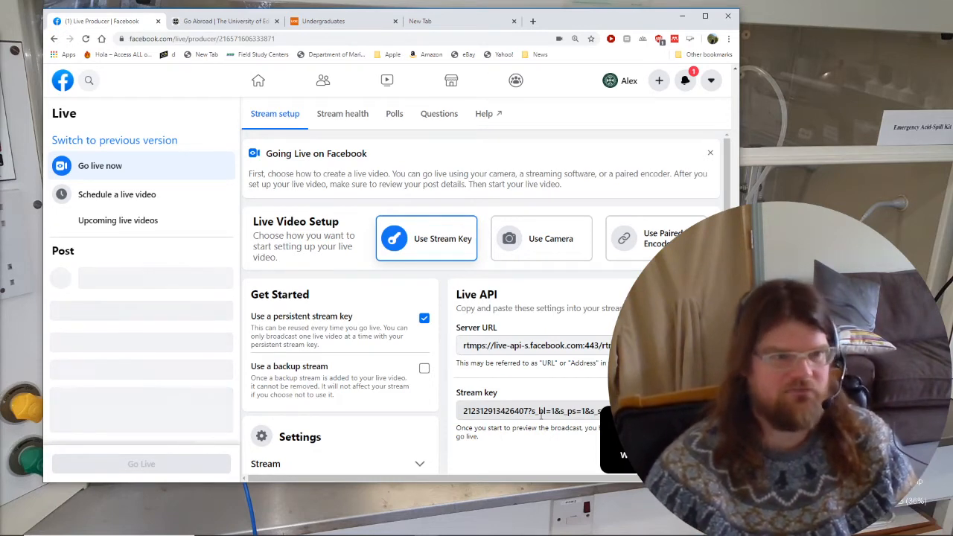
# Step: Search the web for "obs" and look over the OBS Studio downloads on the Open Broadcaster Software site
pyautogui.click(457, 24)
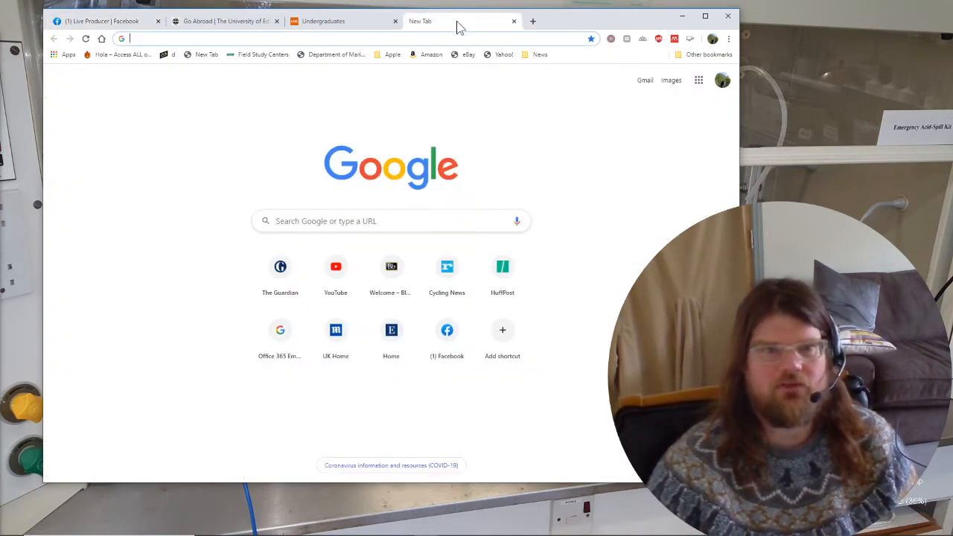
pyautogui.click(316, 221)
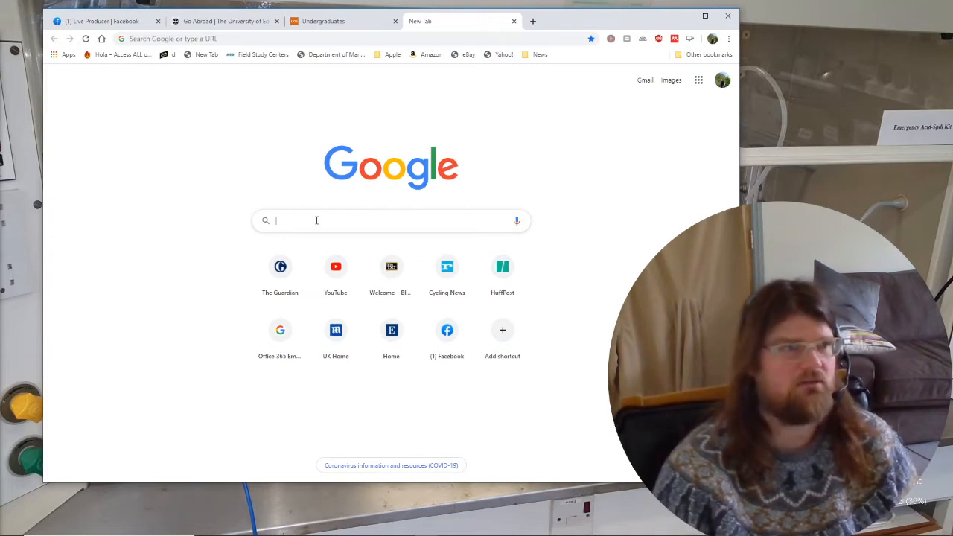
pyautogui.write('obs')
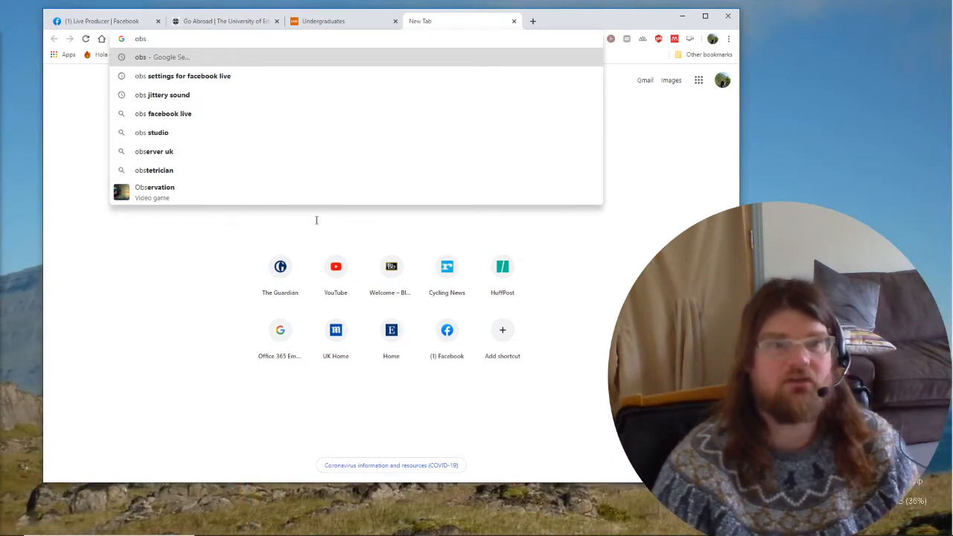
pyautogui.press('Return')
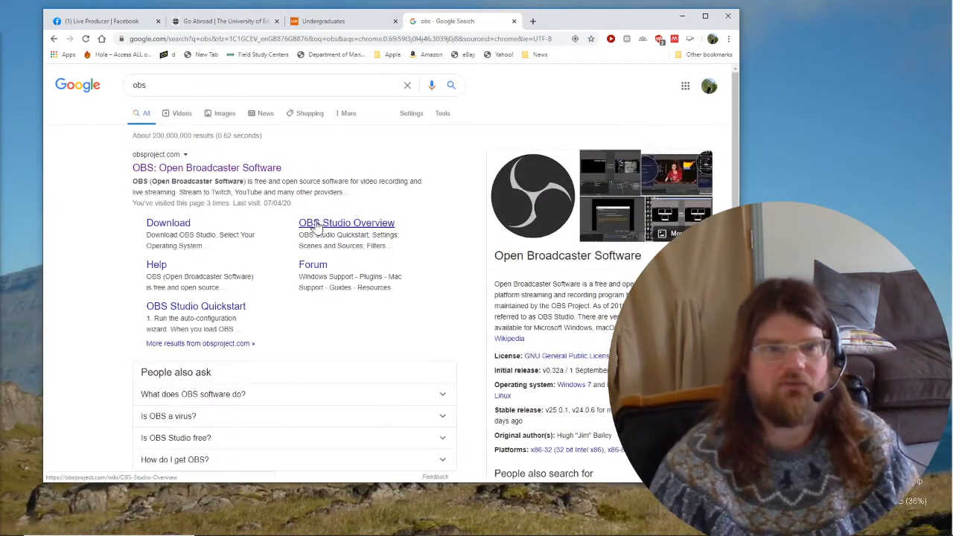
pyautogui.click(220, 170)
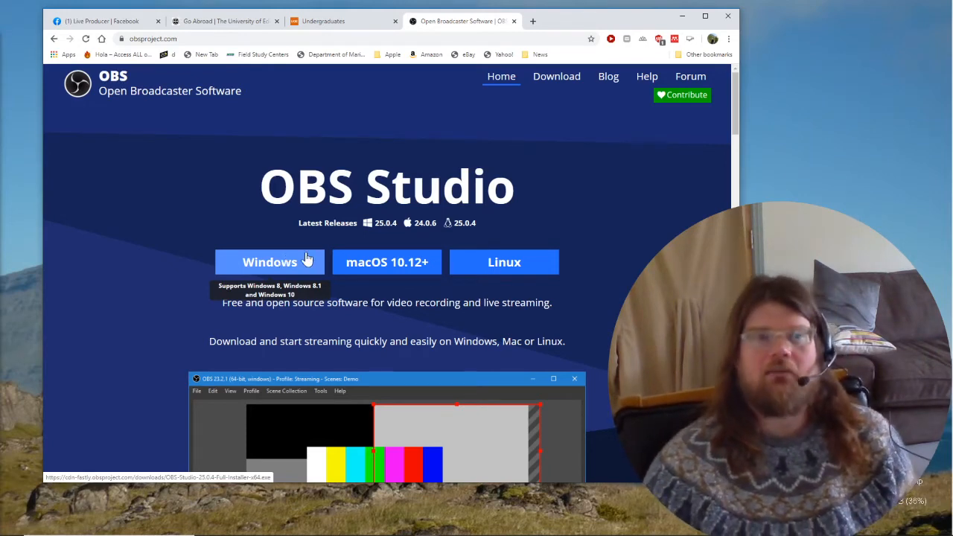
pyautogui.click(287, 265)
pyautogui.scroll(-4, 289, 276)
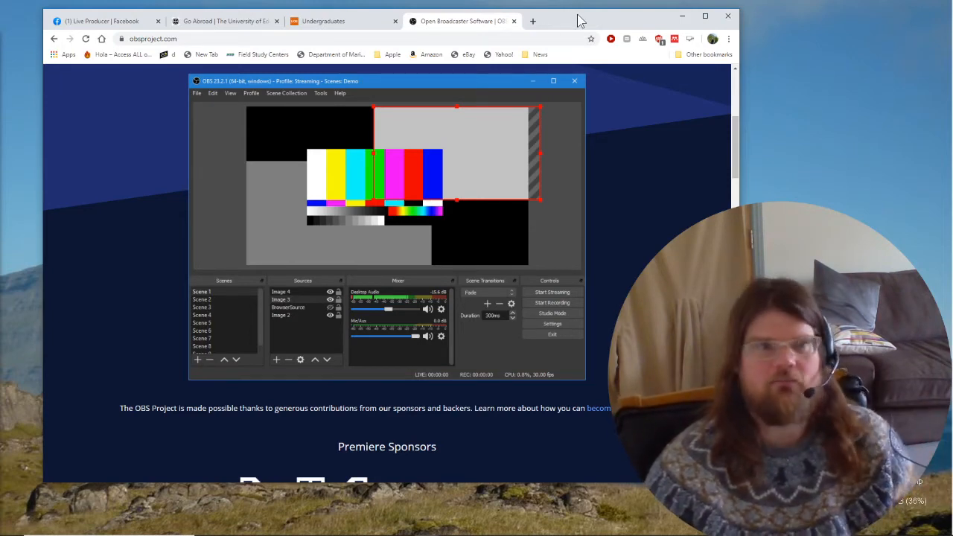
# Step: Move the browser window off this display and bring in the OBS window, positioned near the upper corner and widened
pyautogui.moveTo(611, 22); pyautogui.dragTo(0, 421)
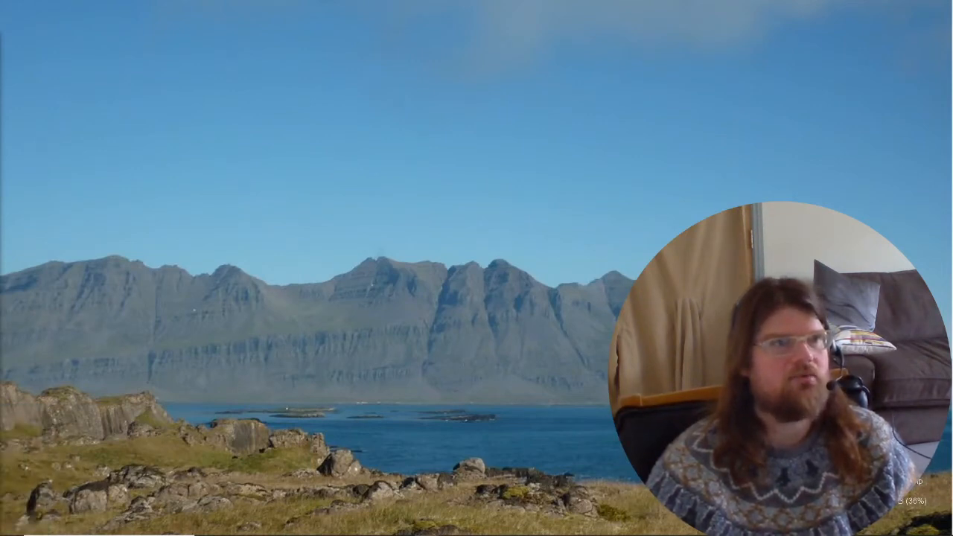
pyautogui.moveTo(0, 85); pyautogui.dragTo(228, 22)
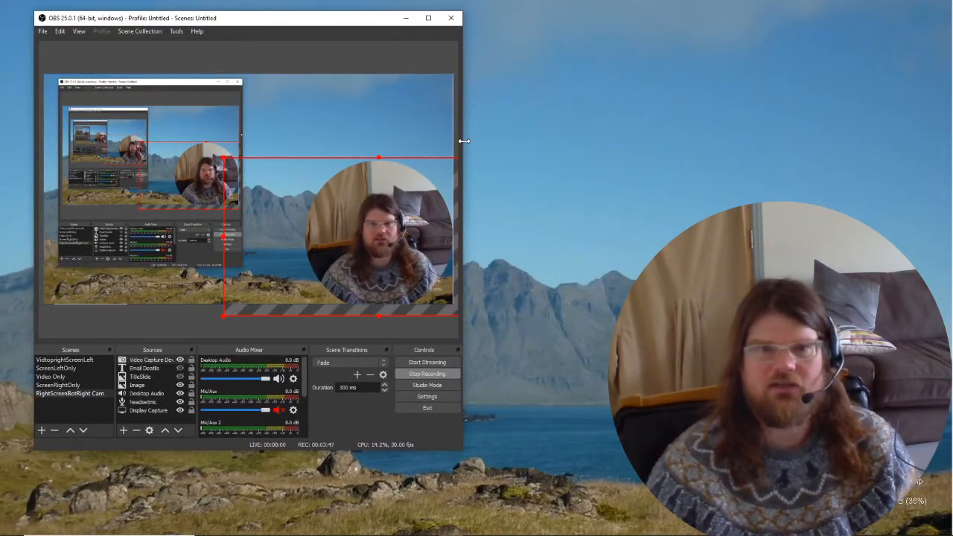
pyautogui.moveTo(464, 141); pyautogui.dragTo(657, 150)
pyautogui.moveTo(496, 26); pyautogui.dragTo(459, 18)
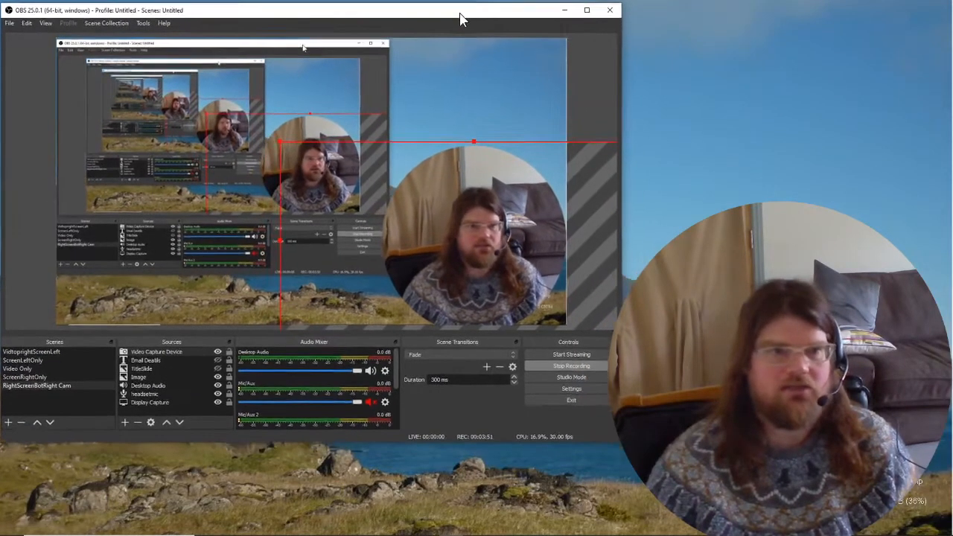
pyautogui.moveTo(621, 142); pyautogui.dragTo(694, 146)
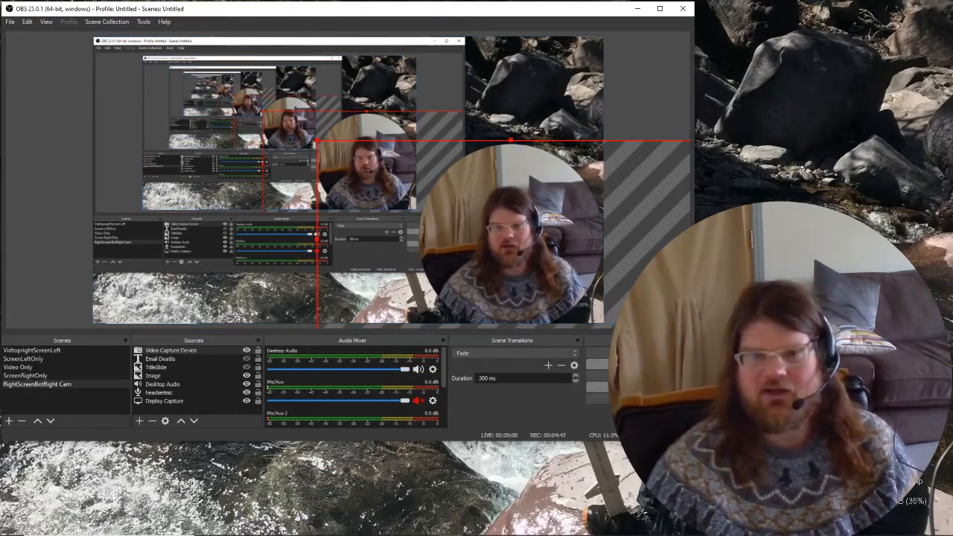
# Step: Review the streaming service settings and the output settings for streaming and recording
pyautogui.click(638, 387)
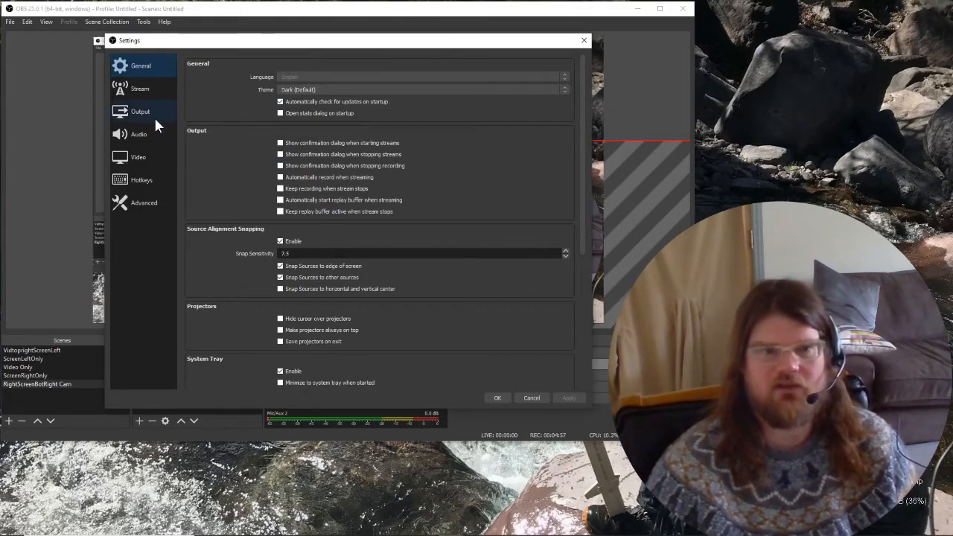
pyautogui.click(141, 91)
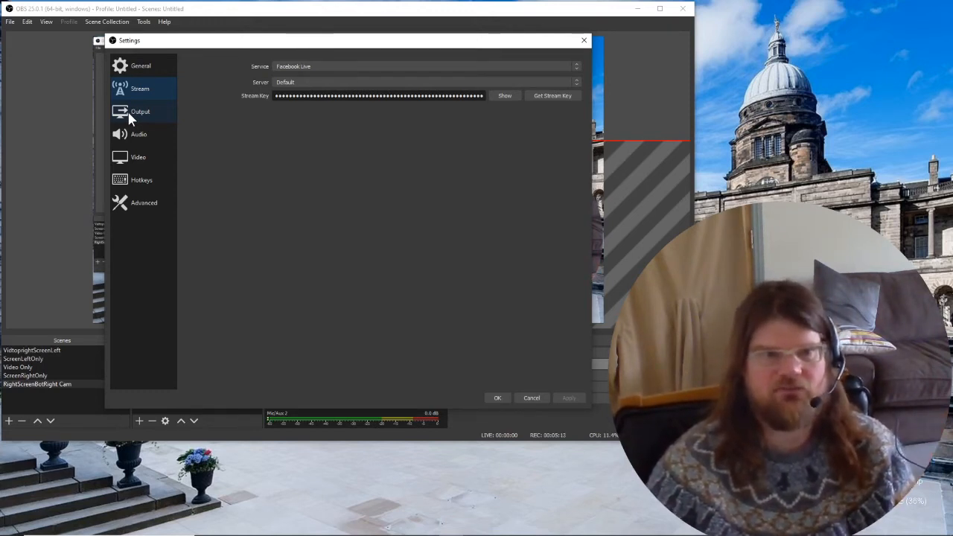
pyautogui.click(128, 119)
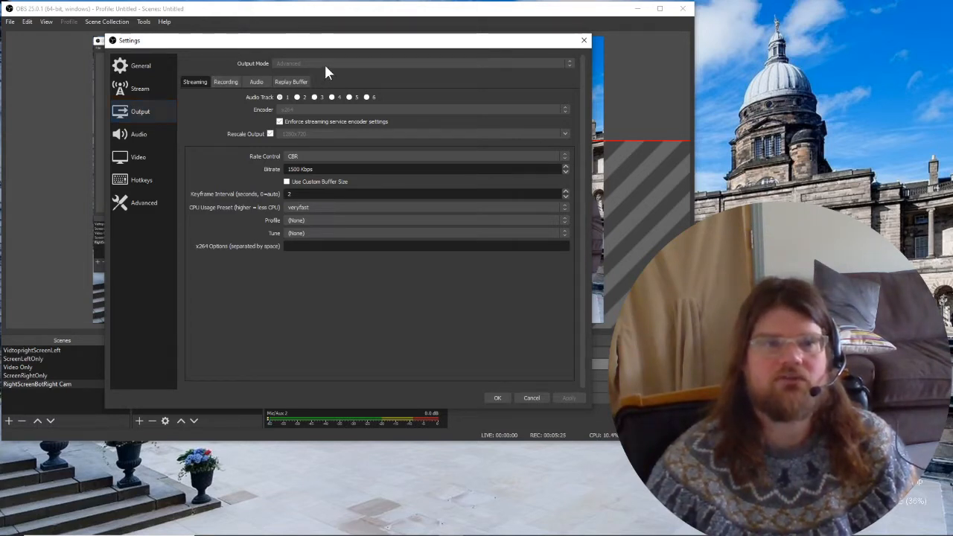
pyautogui.click(227, 83)
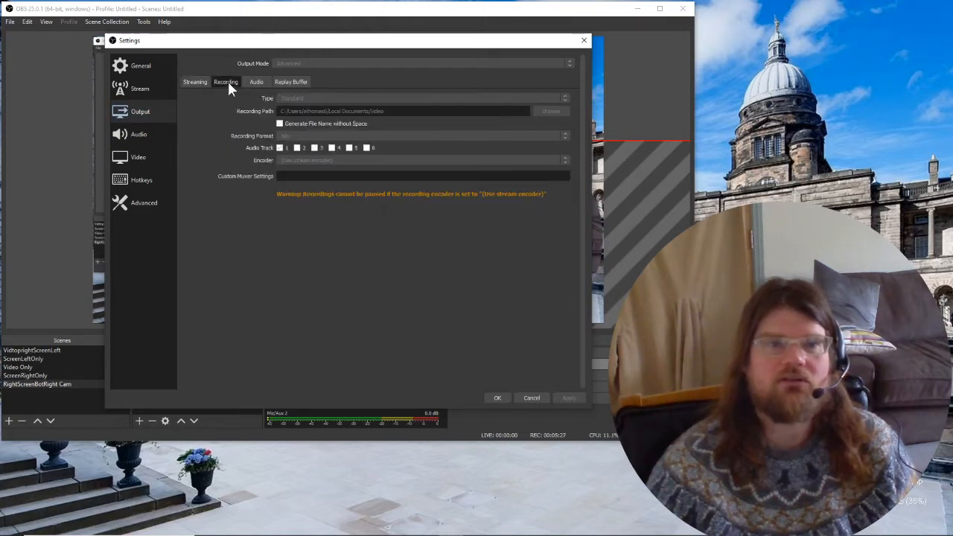
pyautogui.click(198, 81)
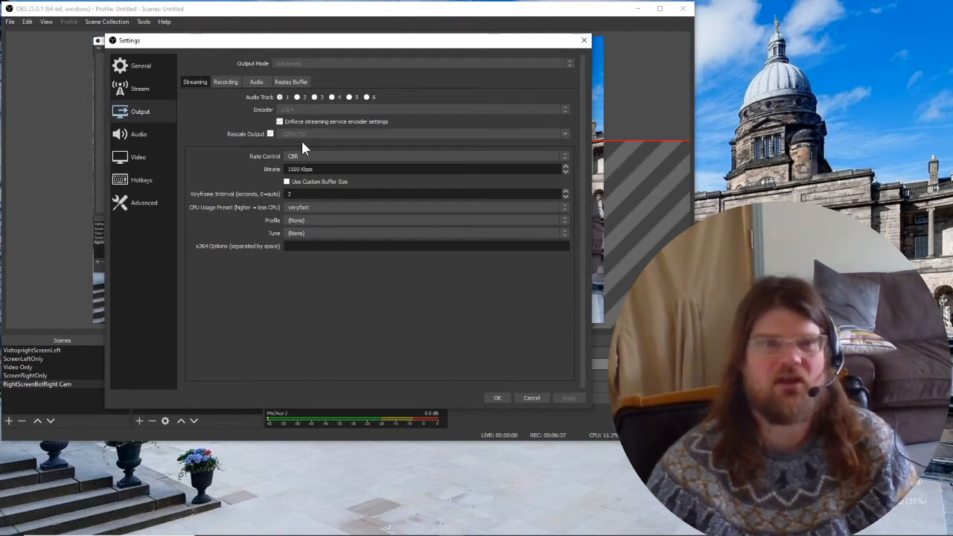
# Step: Compare the streaming output's rescale resolution with the base and scaled resolutions in the video settings
pyautogui.click(273, 131)
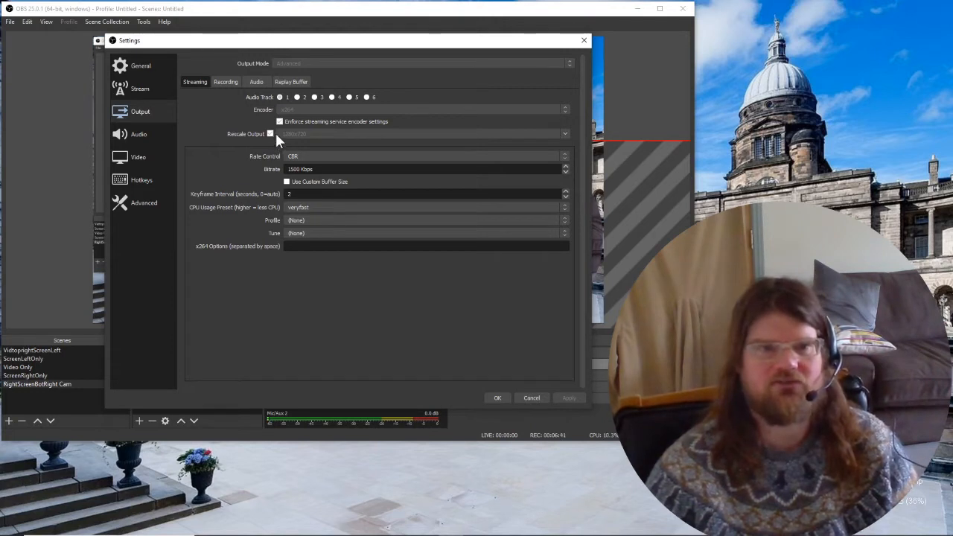
pyautogui.click(142, 159)
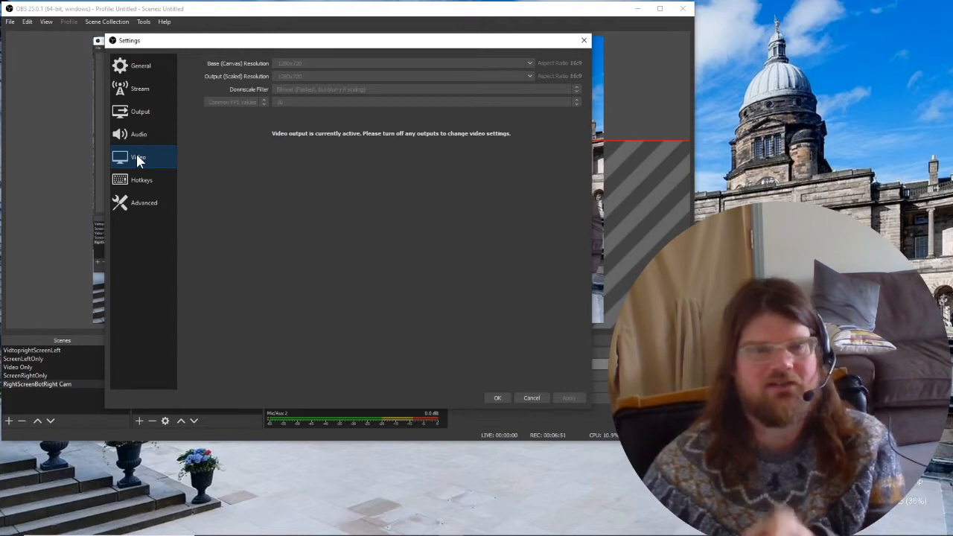
pyautogui.click(146, 111)
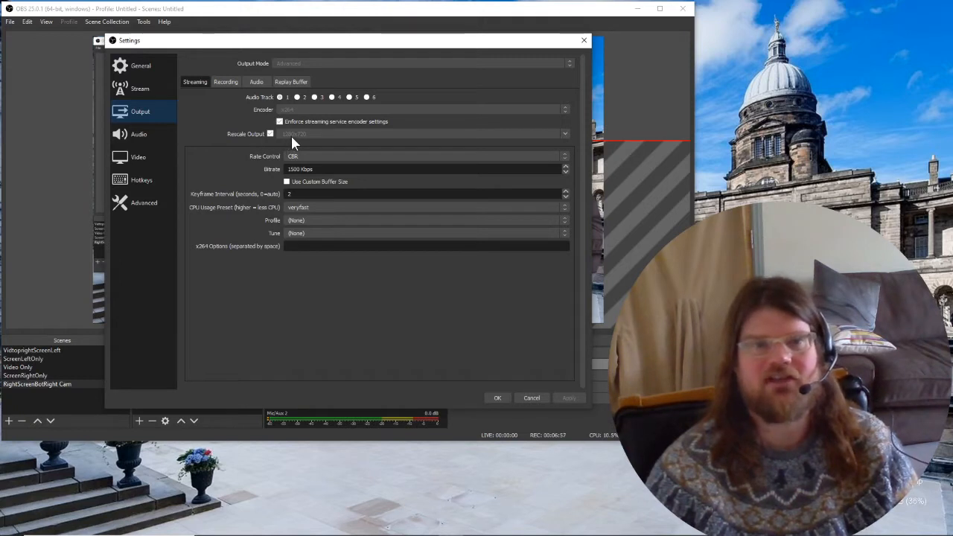
pyautogui.click(139, 158)
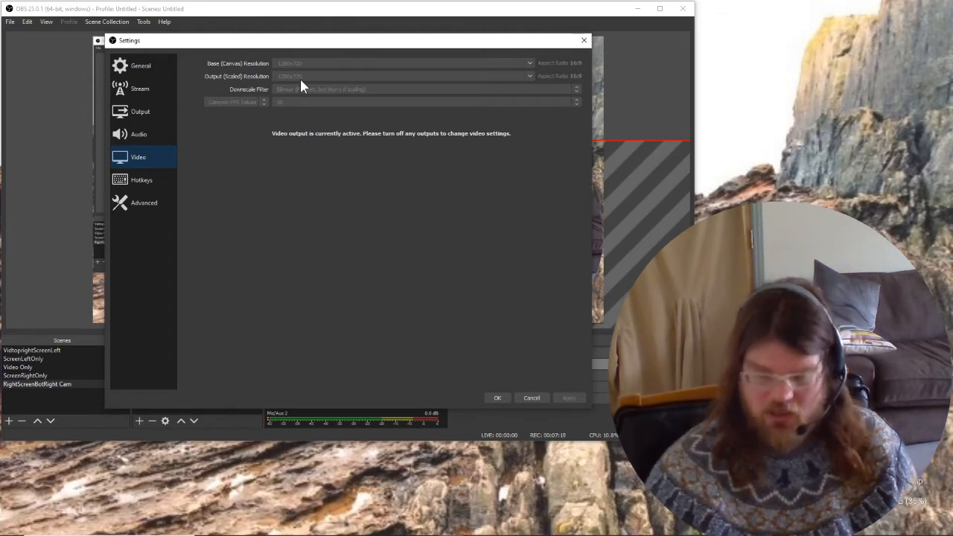
pyautogui.click(141, 113)
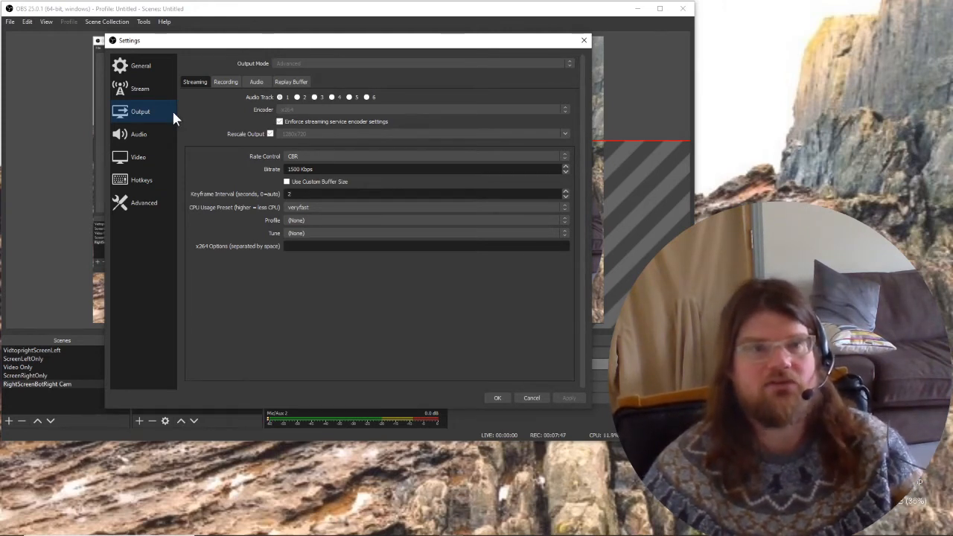
# Step: Review the audio track bitrates and the desktop and microphone devices, and close the settings
pyautogui.click(260, 83)
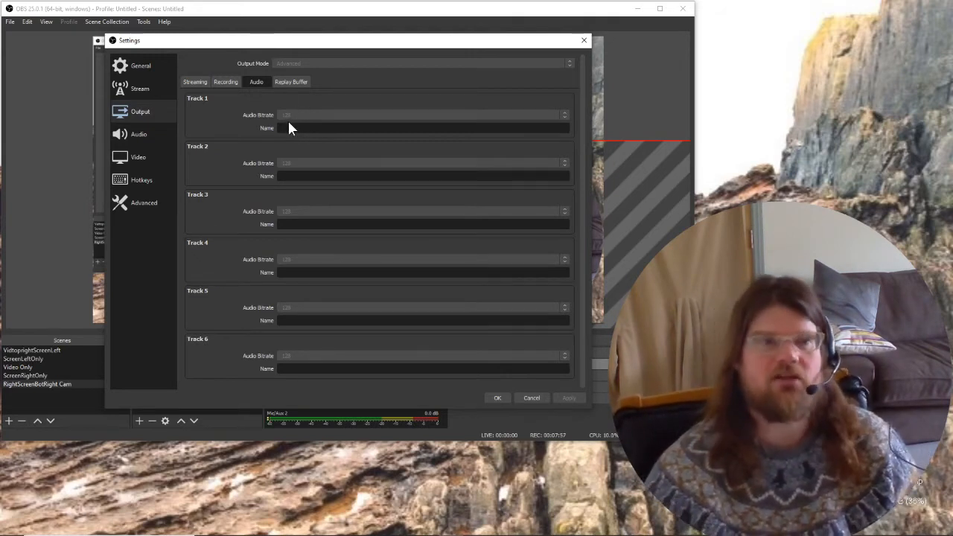
pyautogui.click(136, 134)
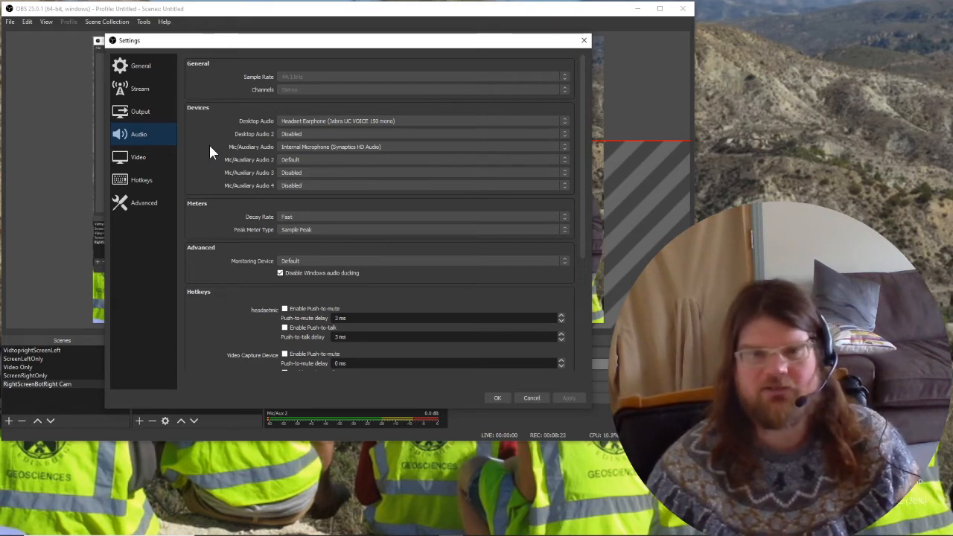
pyautogui.click(496, 400)
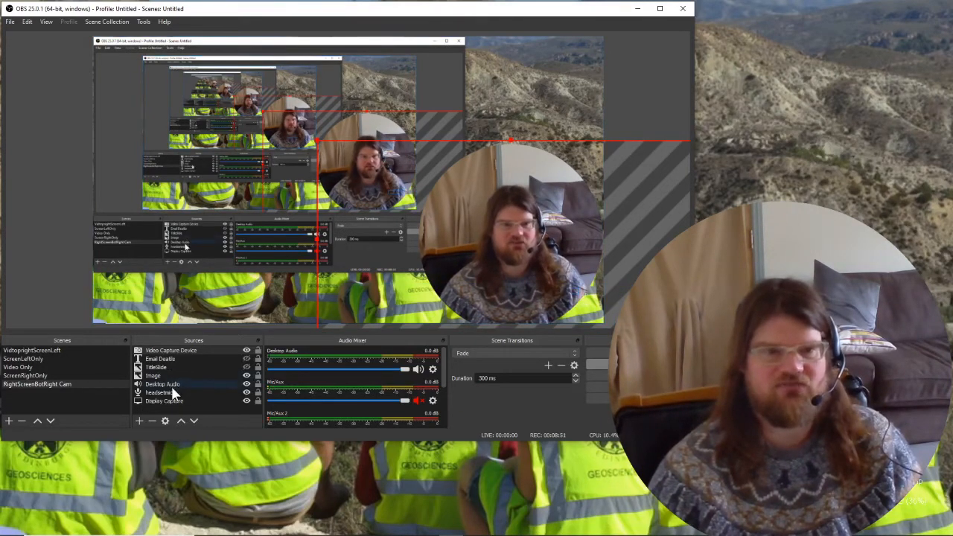
# Step: Add a new scene named "right scren", replacing the trial name "dave" before accepting it
pyautogui.click(9, 423)
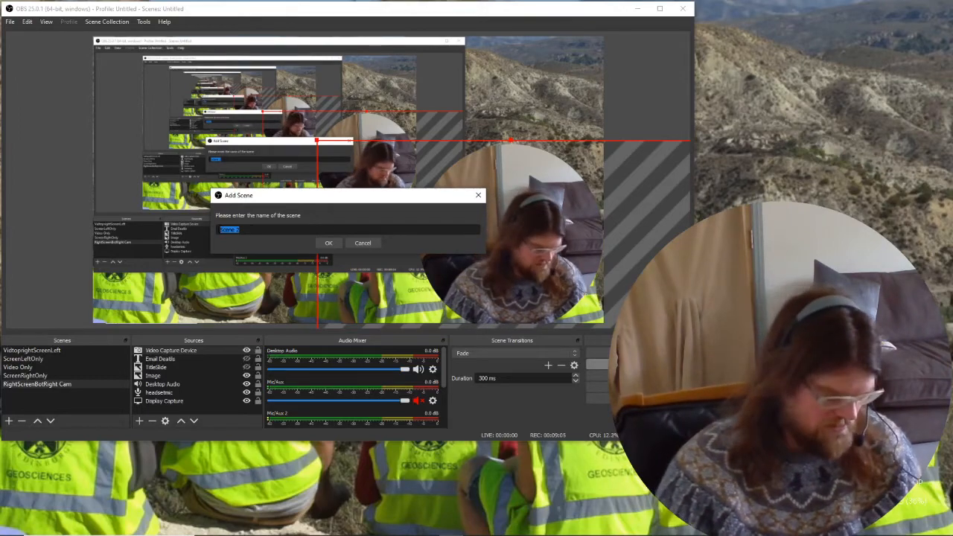
pyautogui.write('dave')
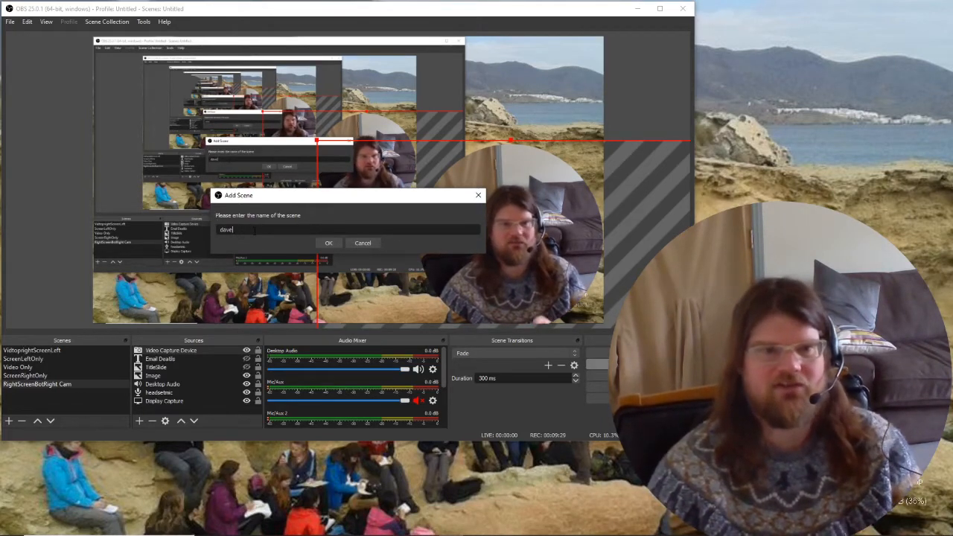
pyautogui.doubleClick(254, 230)
pyautogui.write('r')
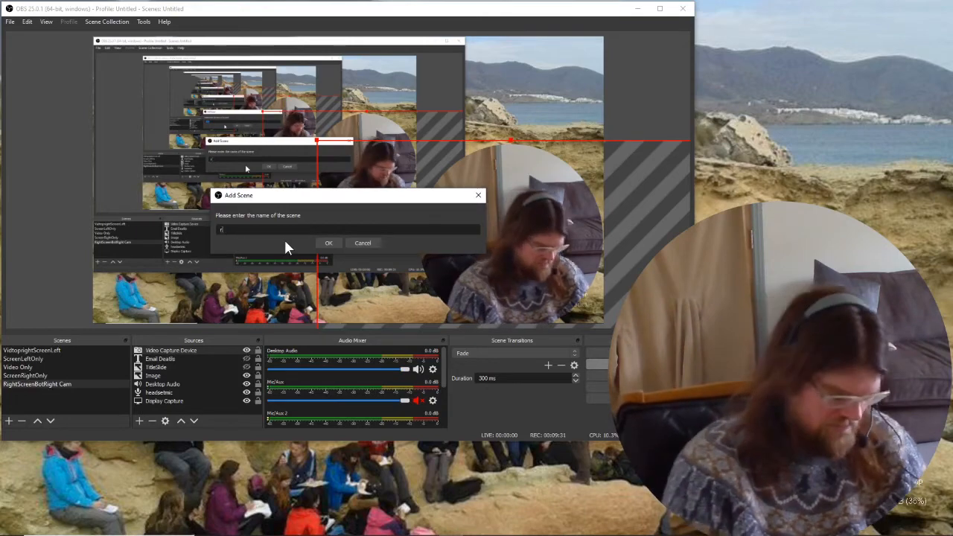
pyautogui.write('ight scrr')
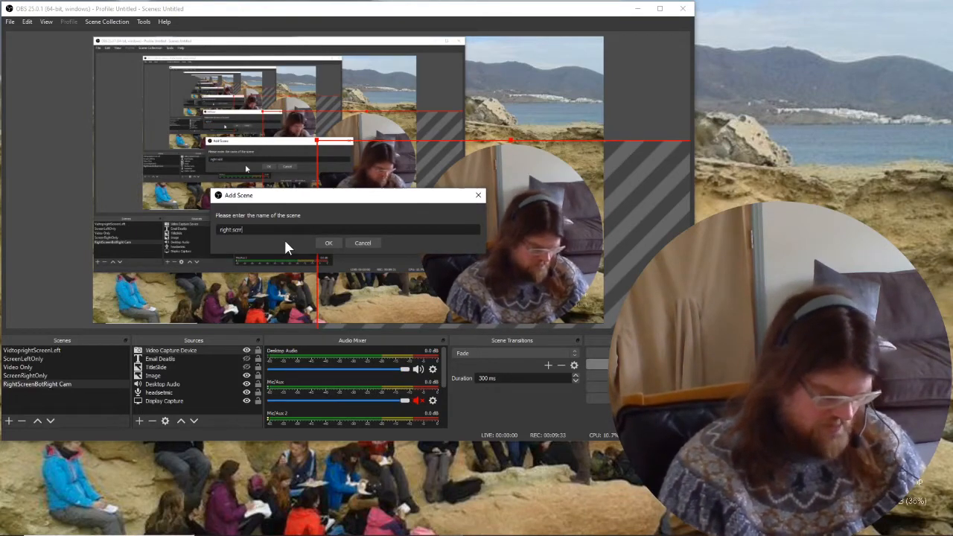
pyautogui.press('BackSpace')
pyautogui.write('een')
pyautogui.click(323, 239)
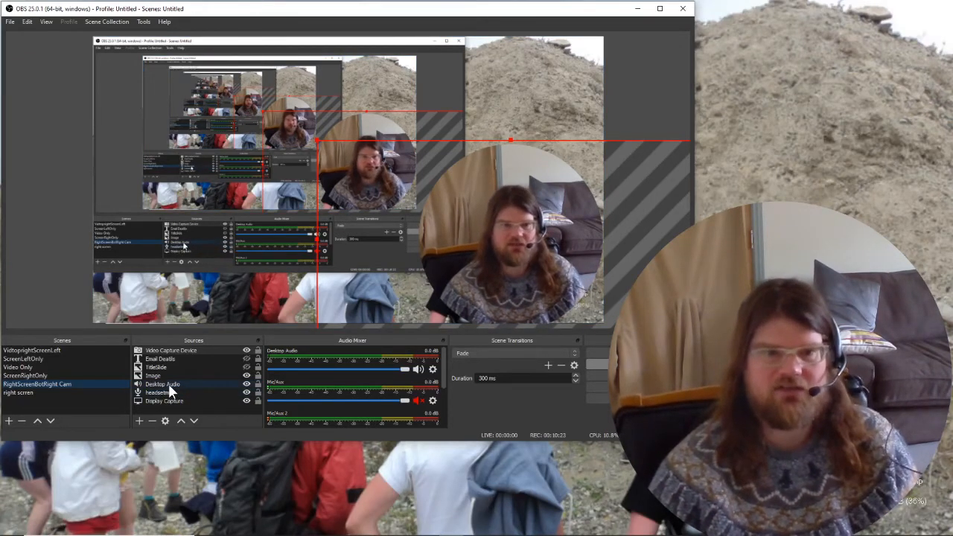
# Step: Add a new Audio Input Capture source to the RightScreenBotRight Cam scene and check its available microphone devices, leaving the device at Default
pyautogui.click(139, 422)
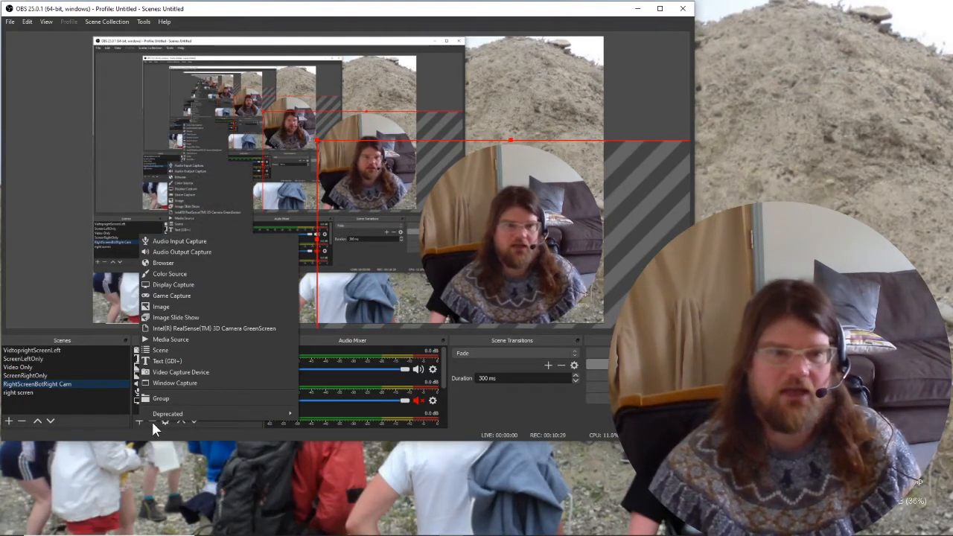
pyautogui.click(188, 242)
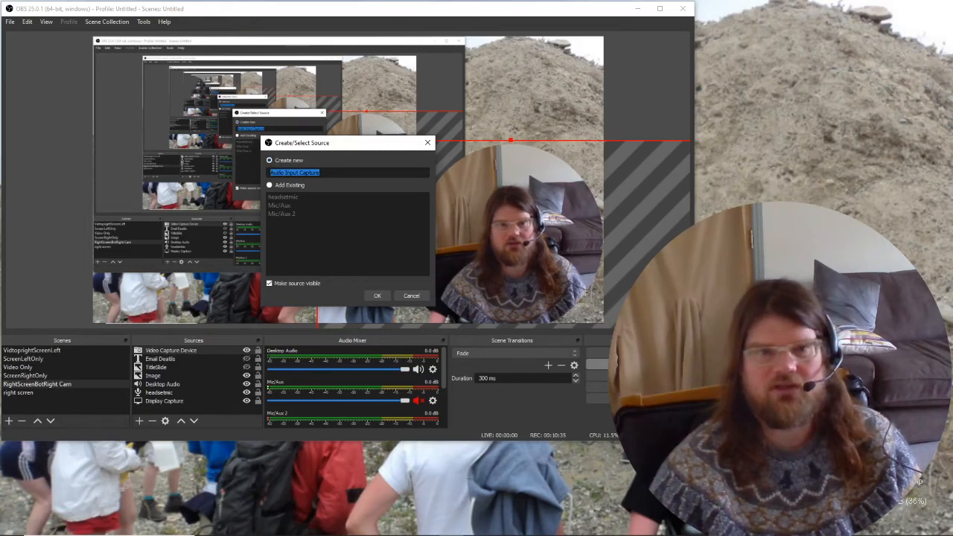
pyautogui.click(378, 296)
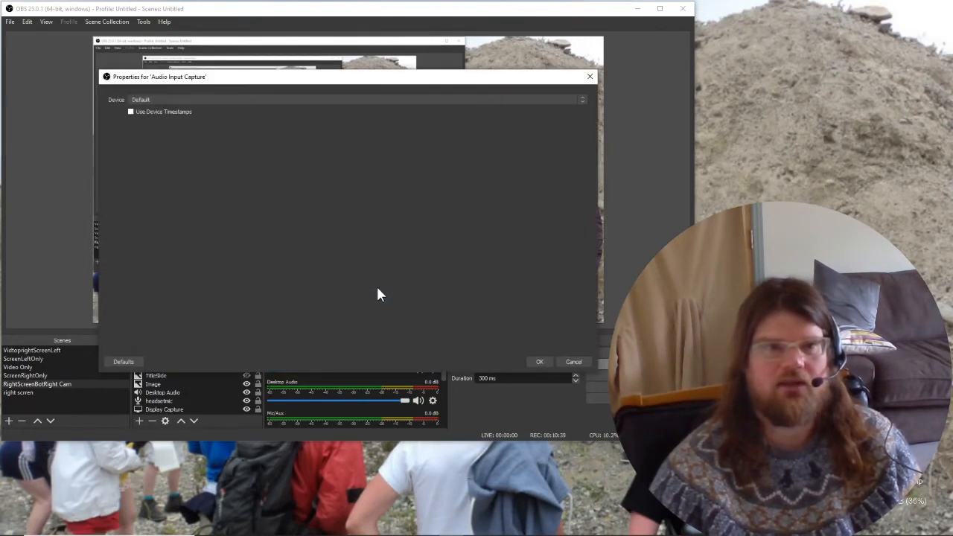
pyautogui.click(273, 100)
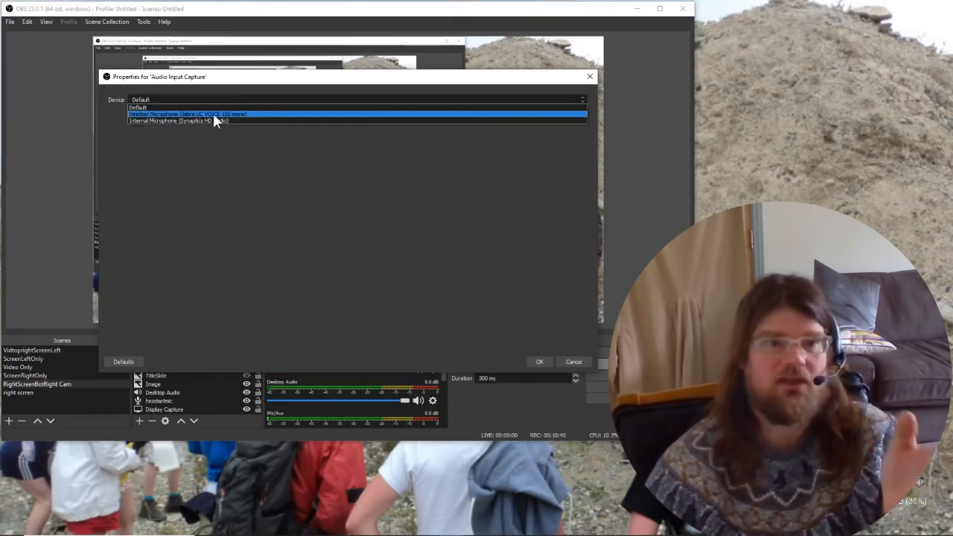
pyautogui.click(572, 362)
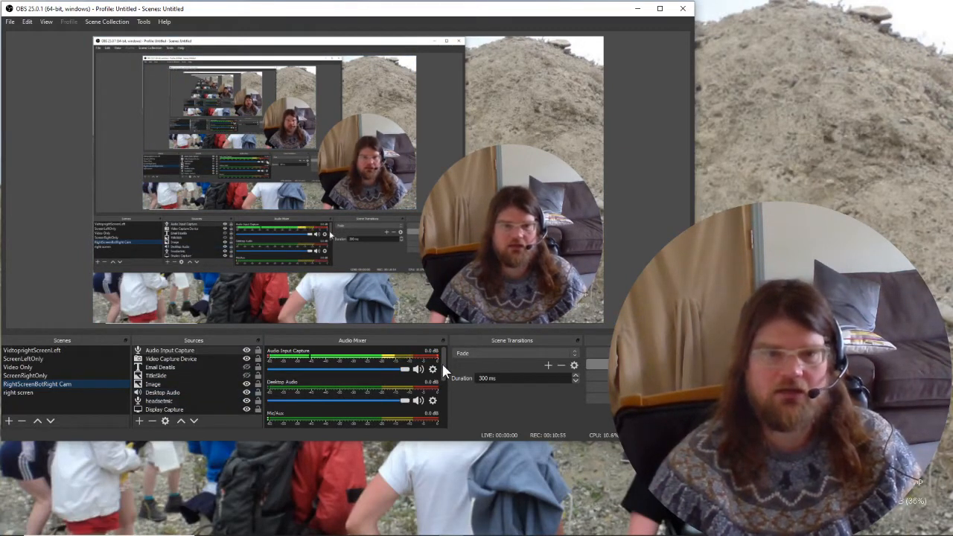
# Step: Compare the Audio Input Capture and headsetmic channels in the audio mixer, and mute Audio Input Capture
pyautogui.moveTo(443, 365)
pyautogui.mouseDown()
pyautogui.moveTo(441, 409)
pyautogui.moveTo(446, 352)
pyautogui.mouseUp()
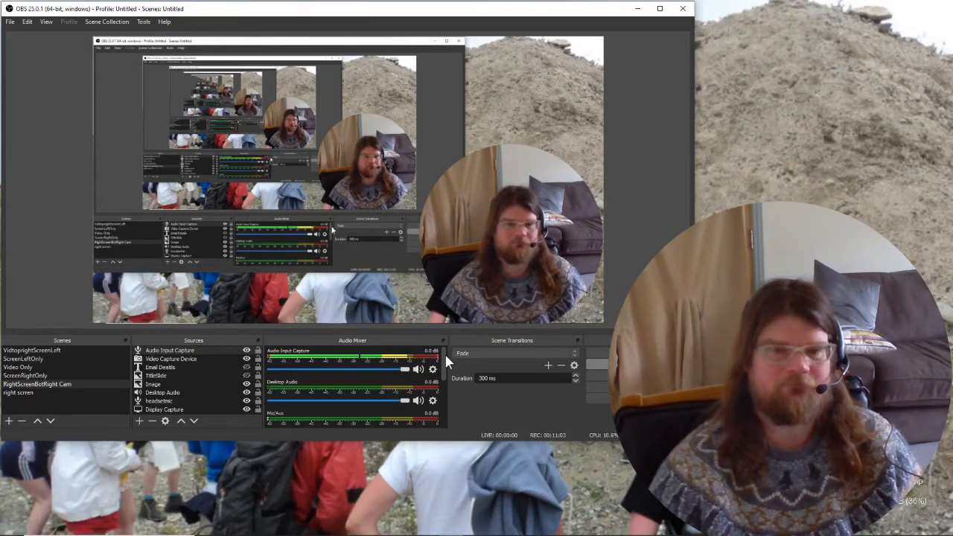
pyautogui.moveTo(446, 356); pyautogui.dragTo(445, 408)
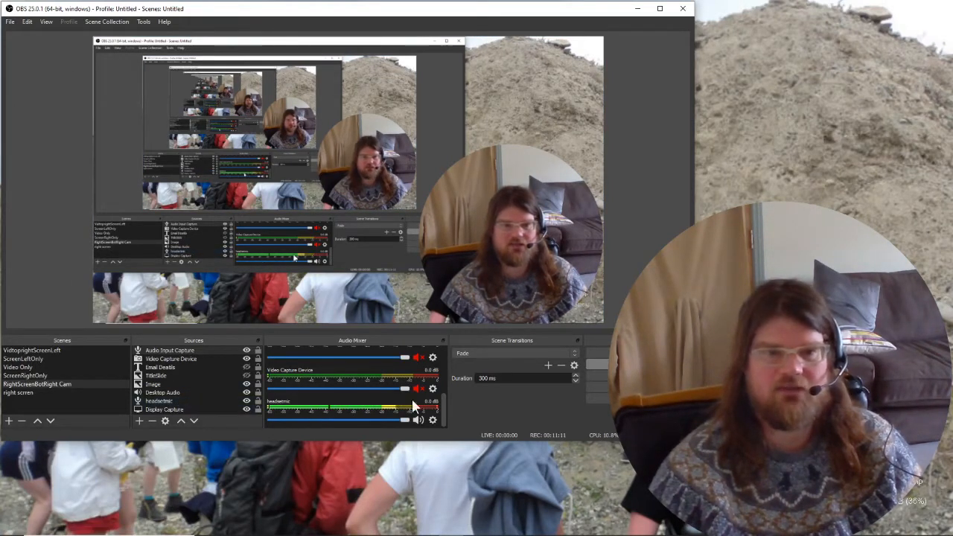
pyautogui.moveTo(444, 408); pyautogui.dragTo(444, 358)
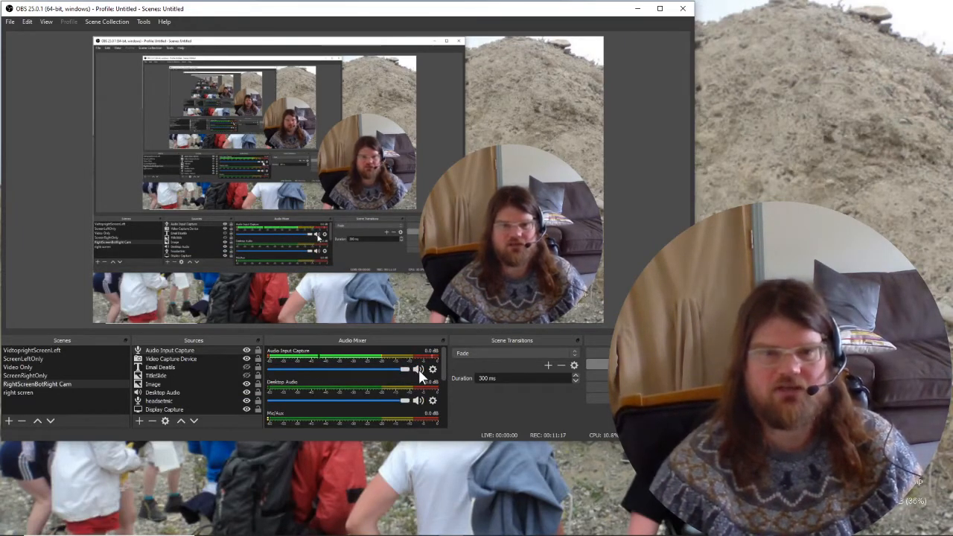
pyautogui.click(418, 369)
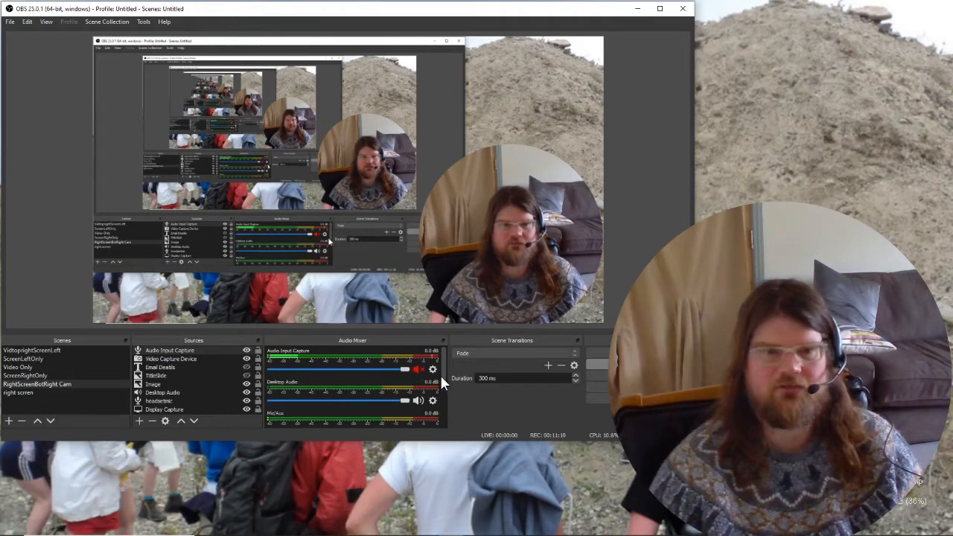
pyautogui.moveTo(443, 357); pyautogui.dragTo(446, 409)
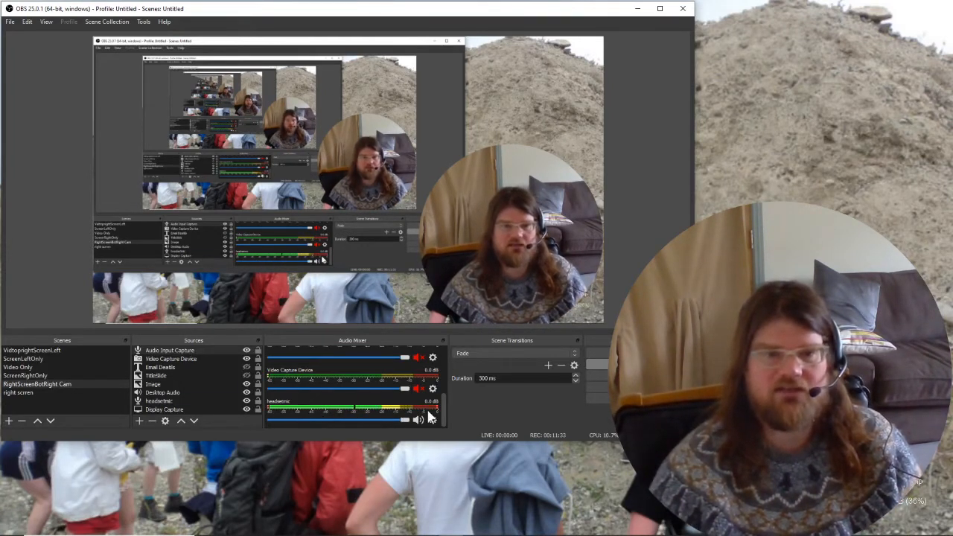
pyautogui.moveTo(443, 414)
pyautogui.mouseDown()
pyautogui.moveTo(452, 358)
pyautogui.moveTo(445, 429)
pyautogui.mouseUp()
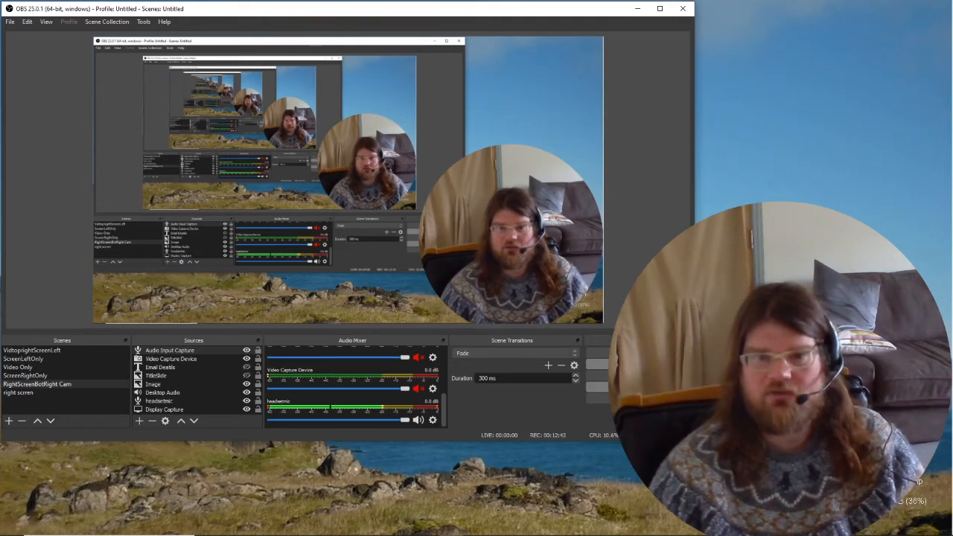
# Step: Look through the General, Output, Video, Advanced and Hotkeys settings, and close the settings without changes
pyautogui.click(639, 388)
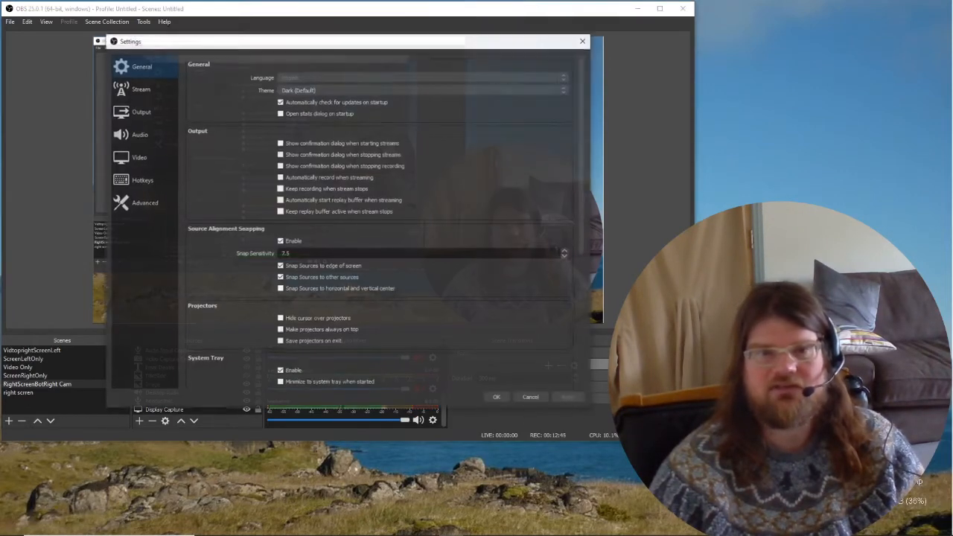
pyautogui.click(147, 109)
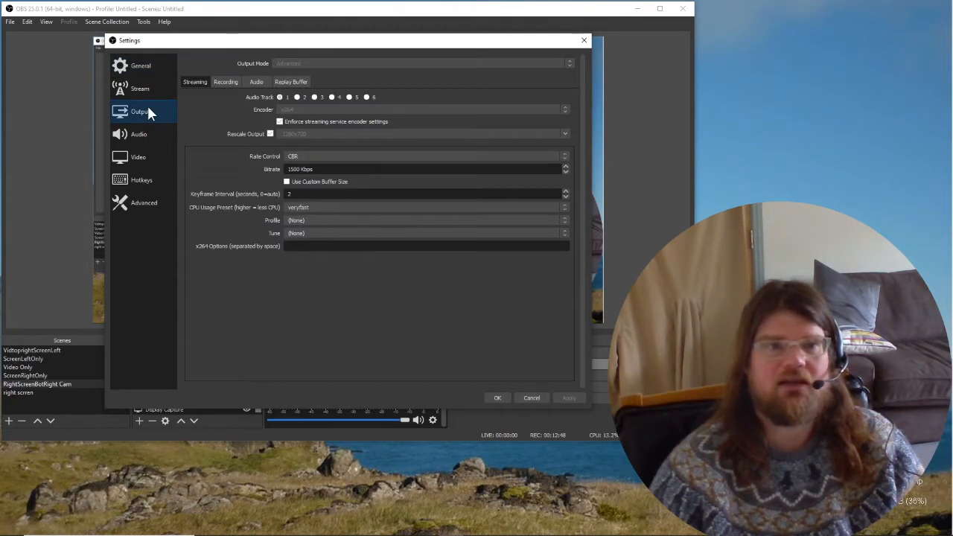
pyautogui.click(139, 65)
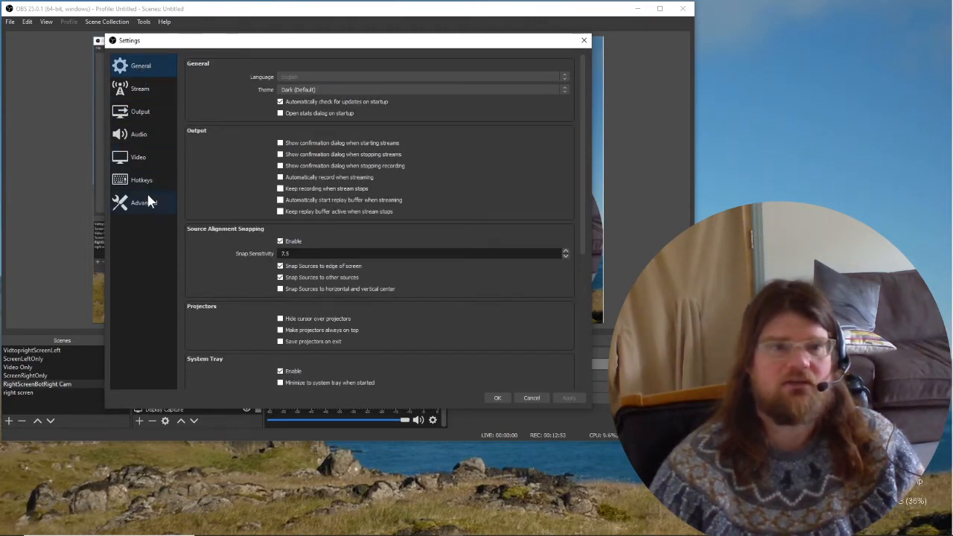
pyautogui.click(147, 158)
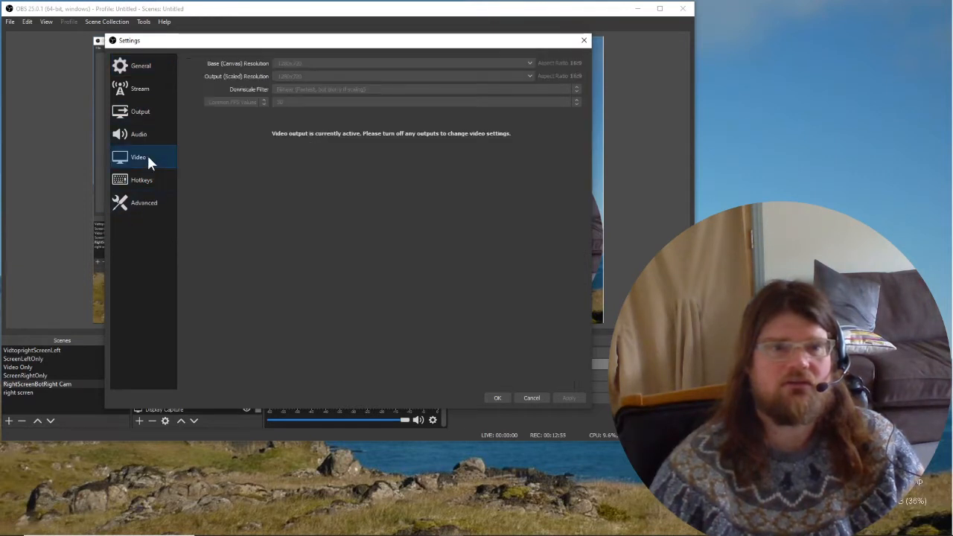
pyautogui.click(142, 204)
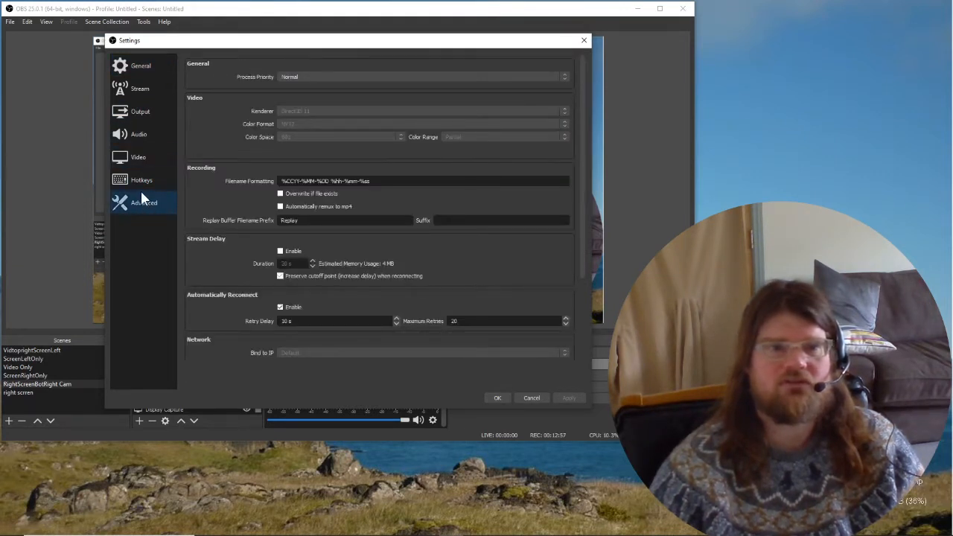
pyautogui.click(141, 179)
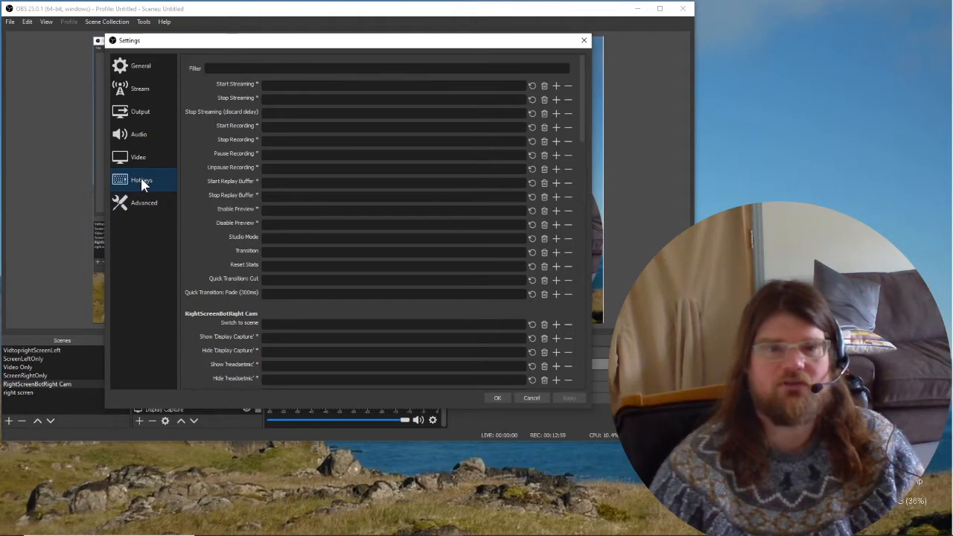
pyautogui.click(534, 399)
# Step: Review the streaming encoder settings and the recording path and format in the output settings, and close without changes
pyautogui.click(10, 22)
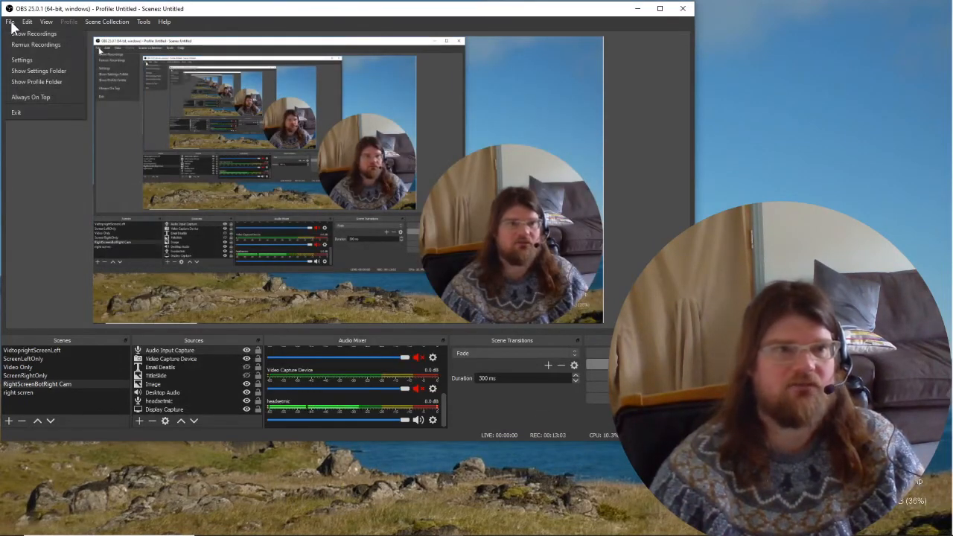
pyautogui.click(35, 61)
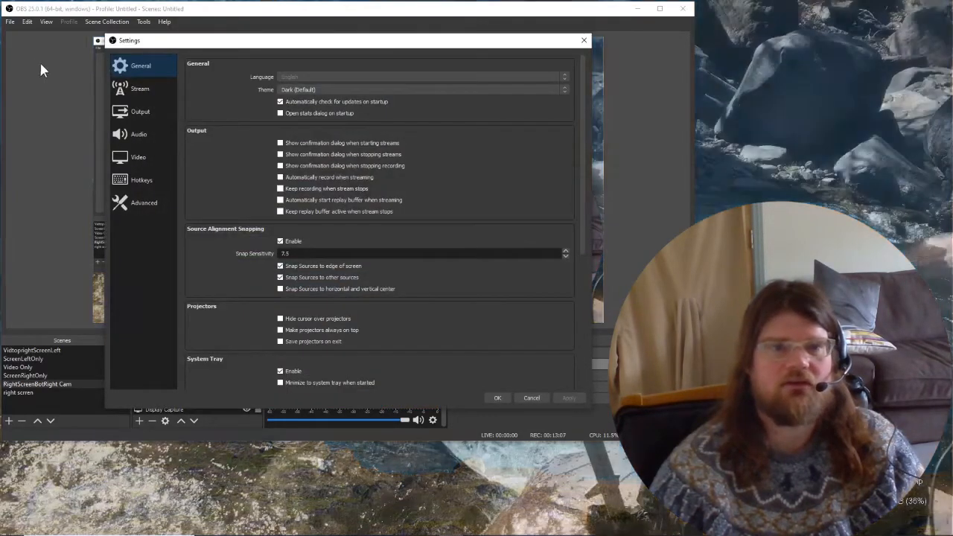
pyautogui.click(140, 113)
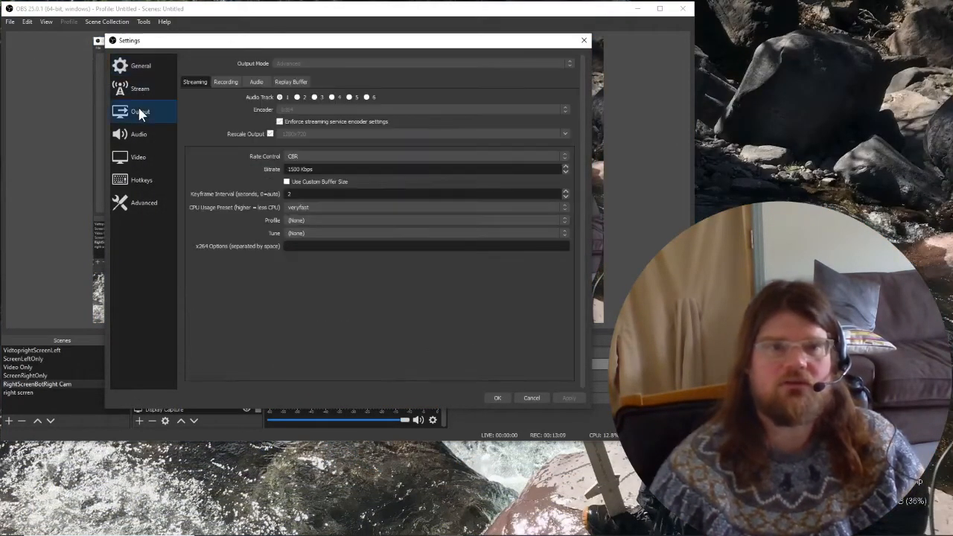
pyautogui.click(222, 83)
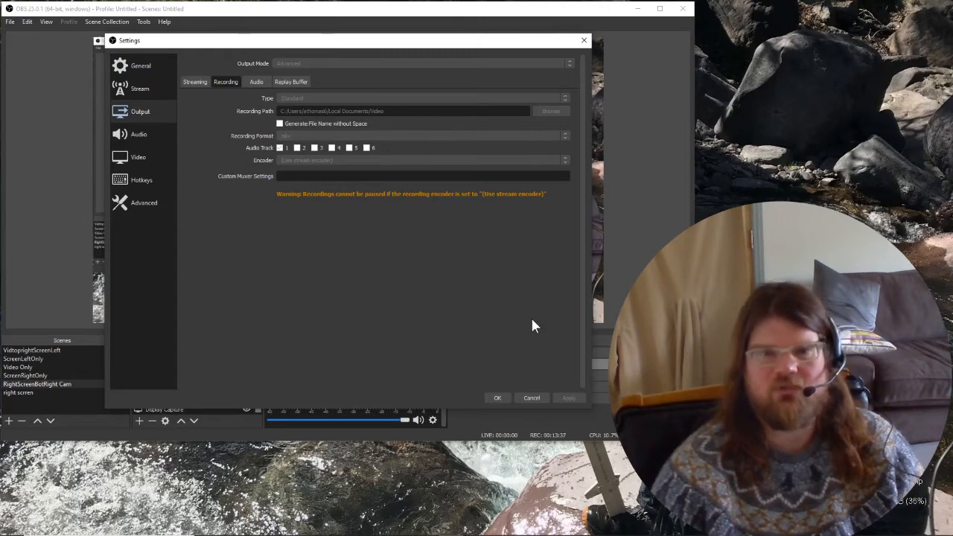
pyautogui.click(531, 398)
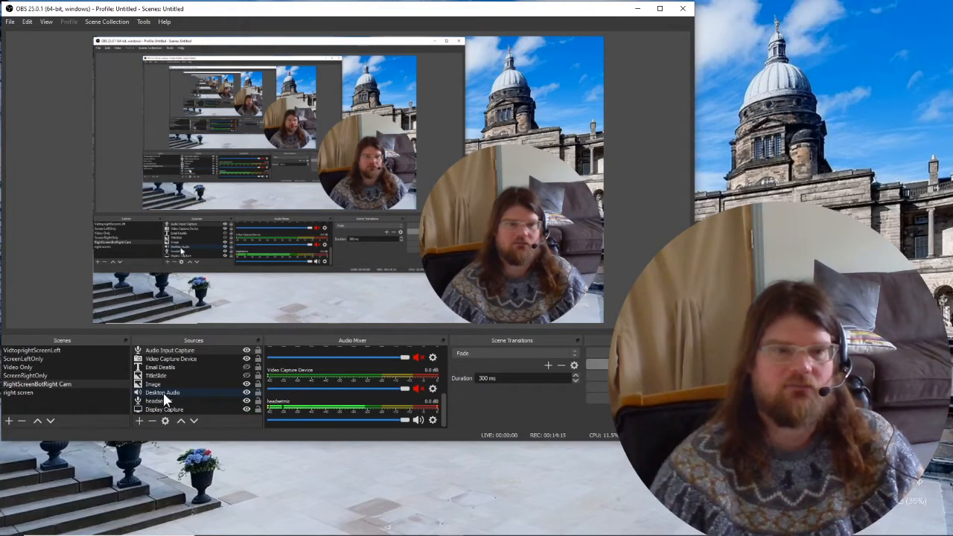
# Step: Examine the Video Capture Device's Image Mask/Blend and Crop/Pad filters and the available effect filter types, and close the filters
pyautogui.click(170, 357)
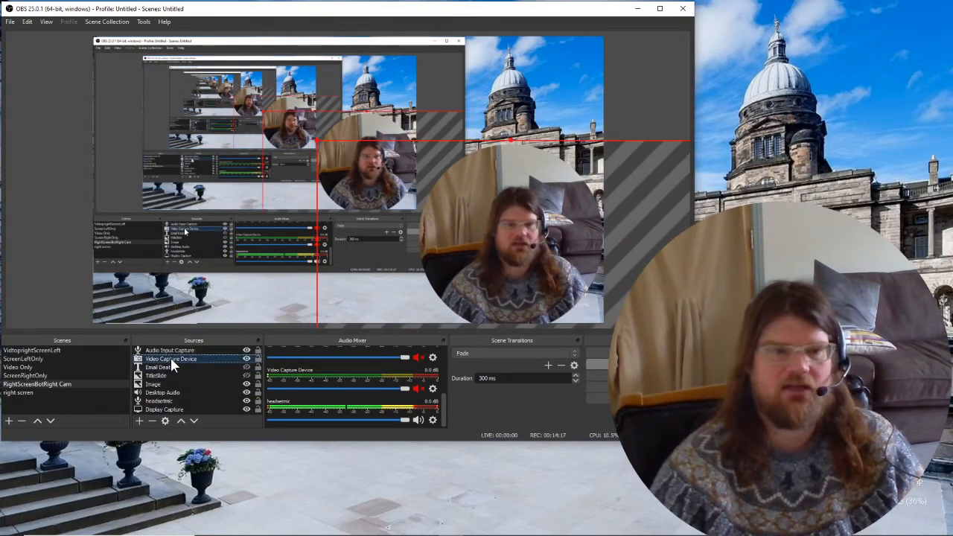
pyautogui.rightClick(170, 356)
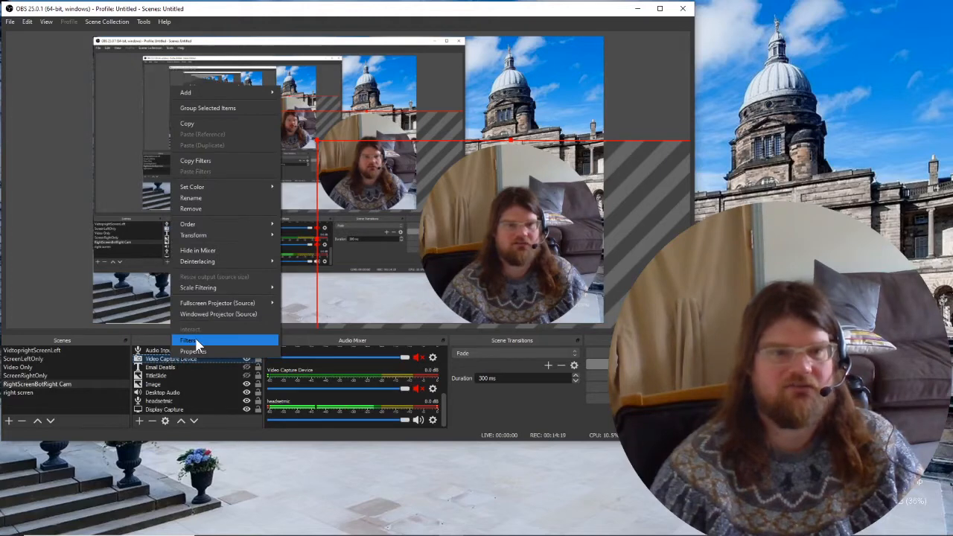
pyautogui.click(194, 336)
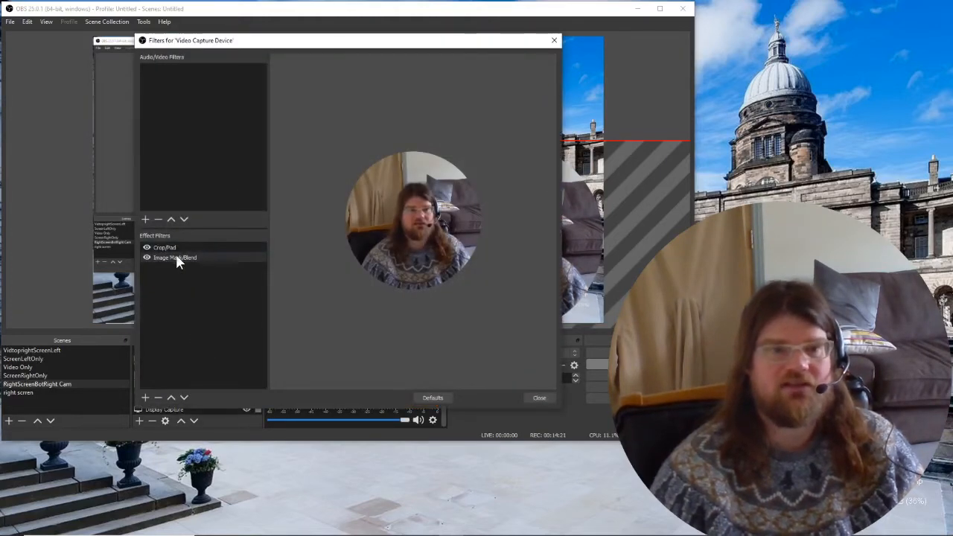
pyautogui.click(146, 397)
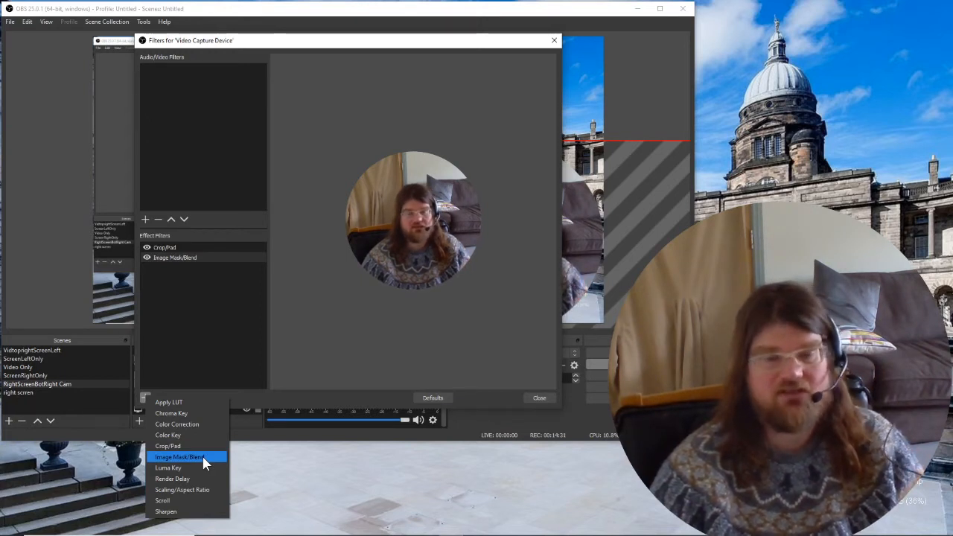
pyautogui.click(183, 285)
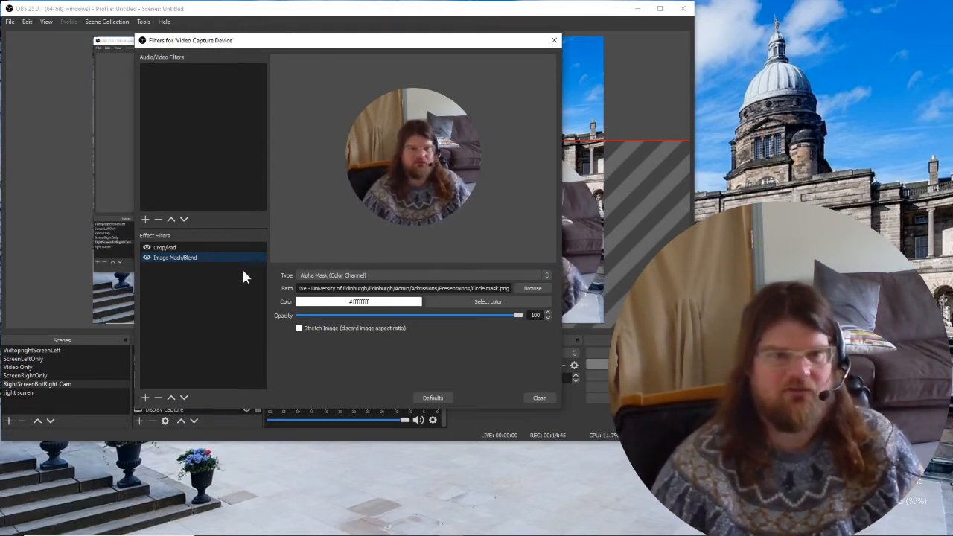
pyautogui.click(174, 249)
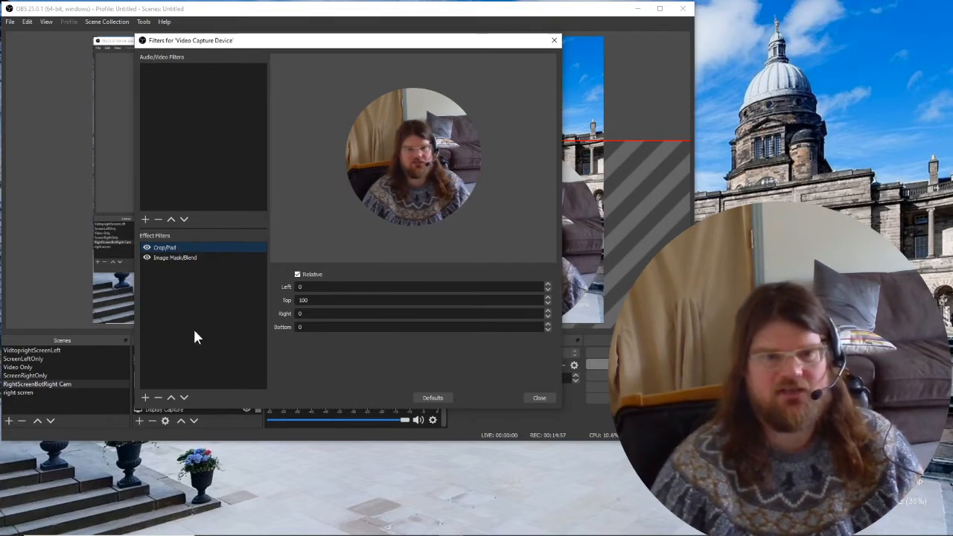
pyautogui.click(554, 41)
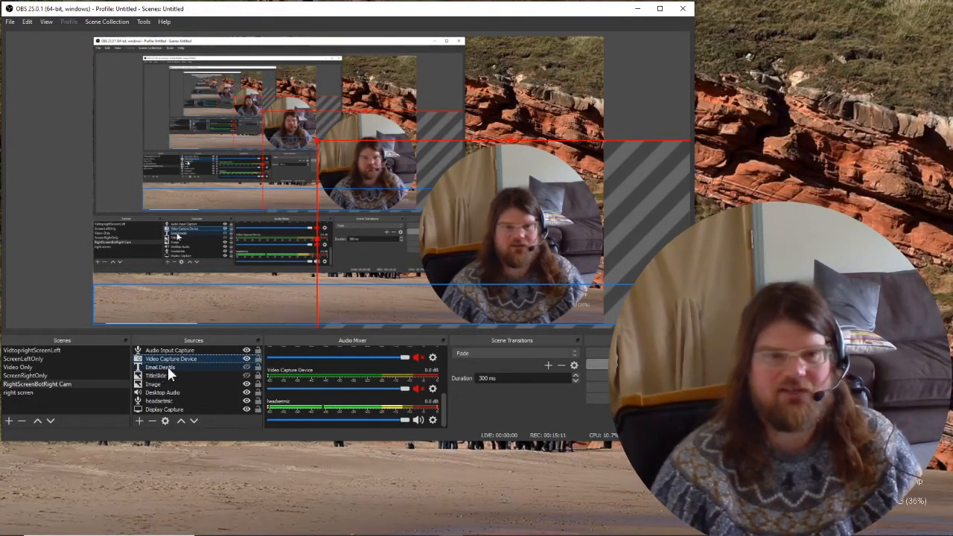
# Step: Show the email details text and the TitleSlide image over the scene, and hide them again
pyautogui.click(246, 367)
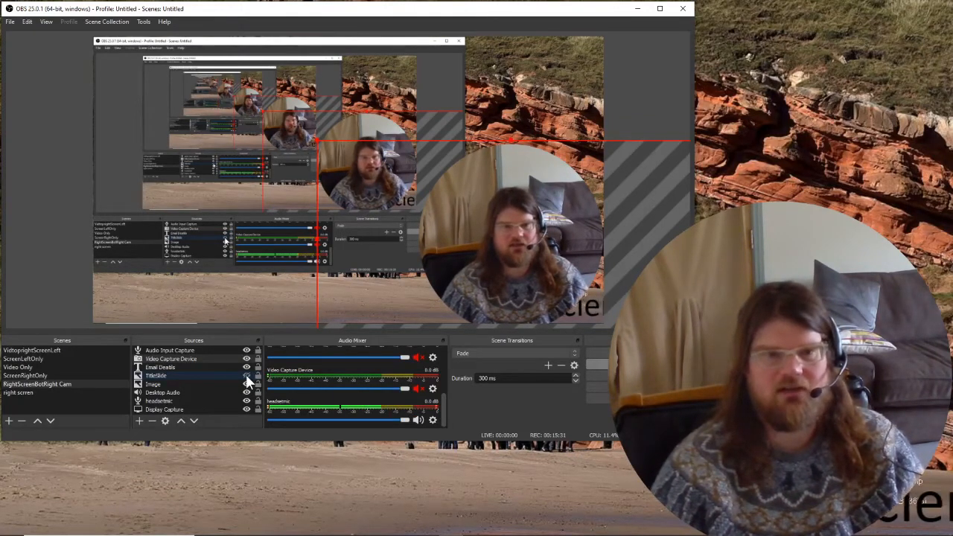
pyautogui.click(246, 377)
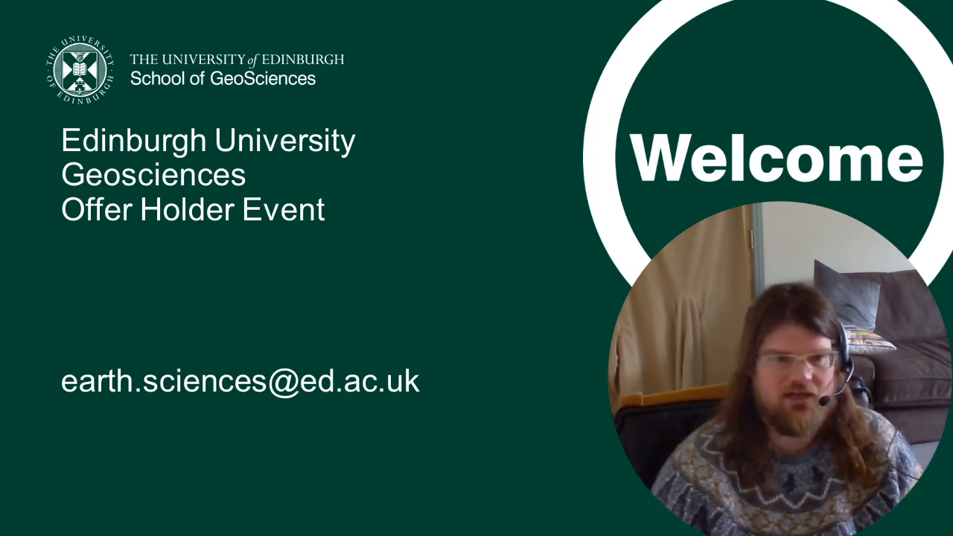
pyautogui.click(245, 375)
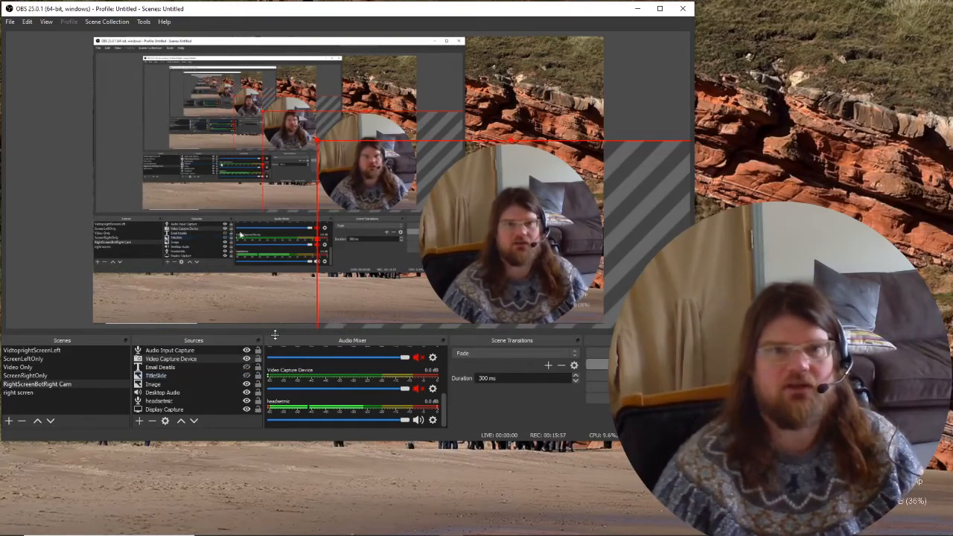
# Step: Move the OBS window off the captured screen and bring the browser window with the obsproject.com page onto it
pyautogui.moveTo(607, 14)
pyautogui.mouseDown()
pyautogui.moveTo(13, 261)
pyautogui.moveTo(82, 213)
pyautogui.moveTo(579, 23)
pyautogui.moveTo(617, 22)
pyautogui.moveTo(604, 16)
pyautogui.mouseUp()
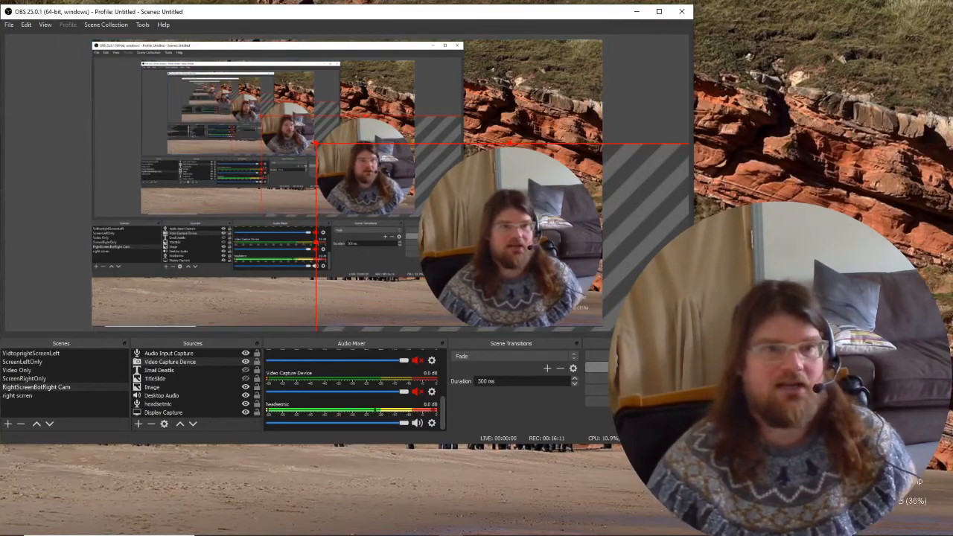
pyautogui.moveTo(0, 378); pyautogui.dragTo(626, 30)
pyautogui.moveTo(364, 11); pyautogui.dragTo(0, 9)
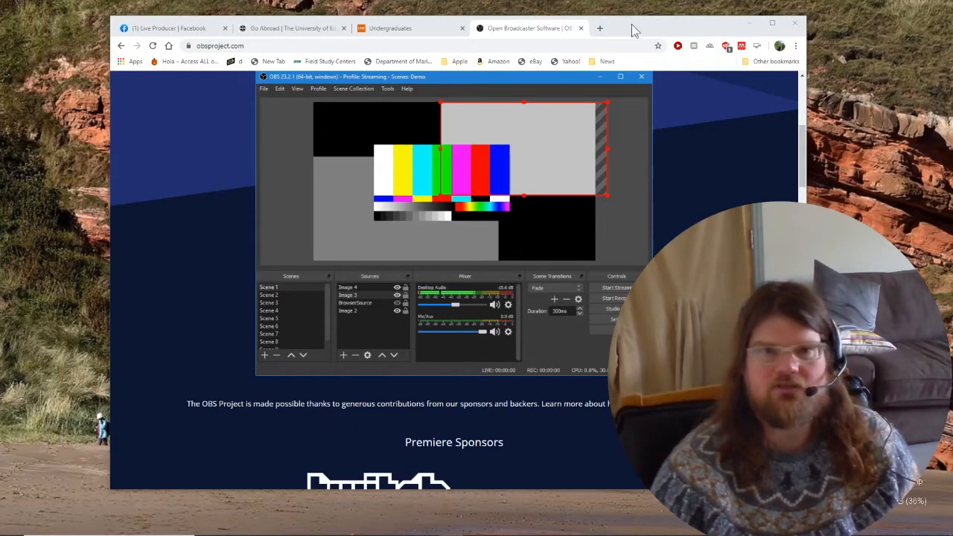
pyautogui.moveTo(632, 30); pyautogui.dragTo(544, 17)
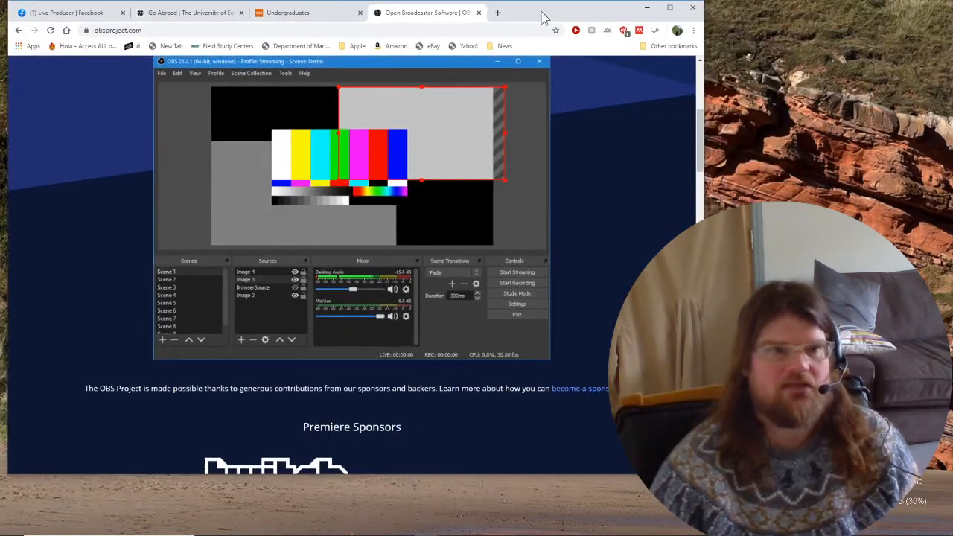
# Step: Switch to the Facebook Live Producer page and examine its server URL and stream key settings
pyautogui.click(83, 13)
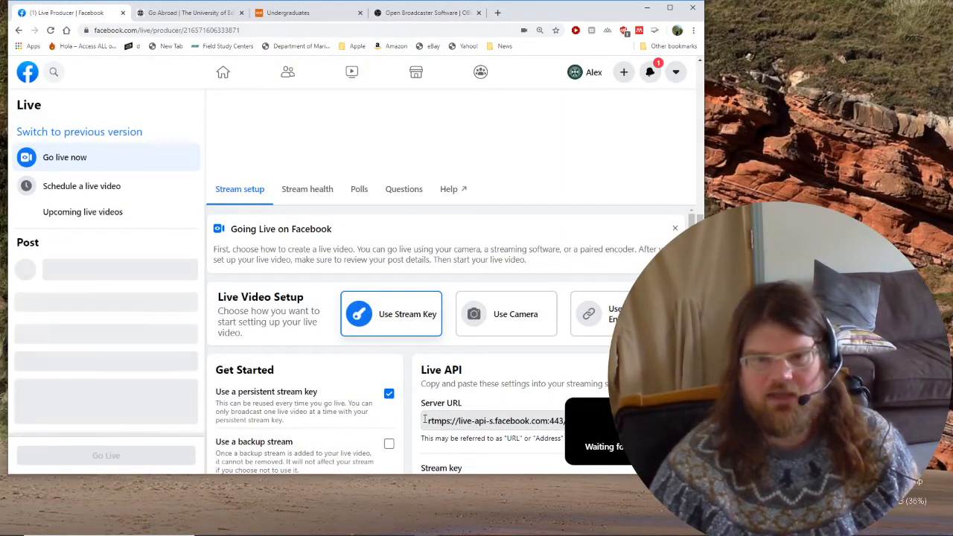
pyautogui.scroll(-2, 427, 421)
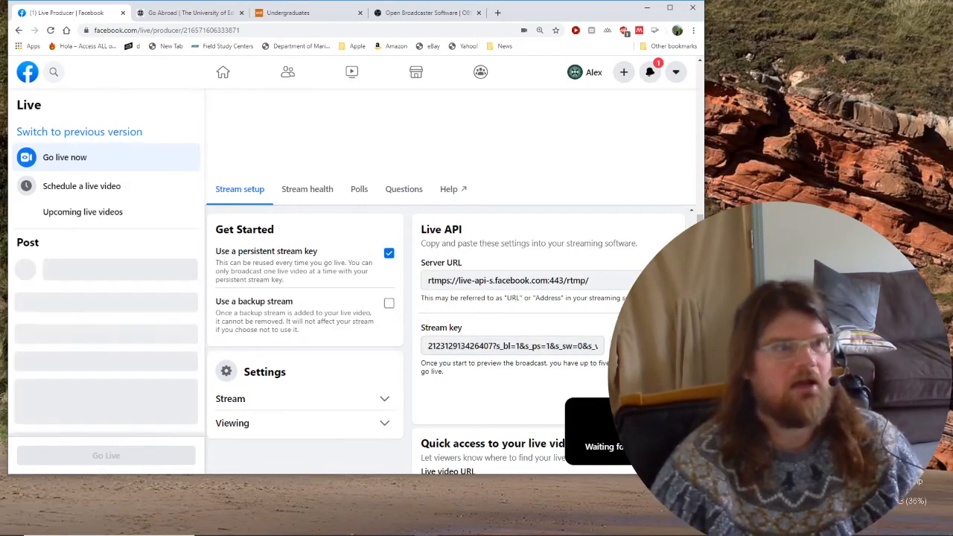
# Step: Bring the OBS window onto the captured screen, choose Facebook Live as the service in its stream settings, and accept them
pyautogui.moveTo(0, 15); pyautogui.dragTo(300, 55)
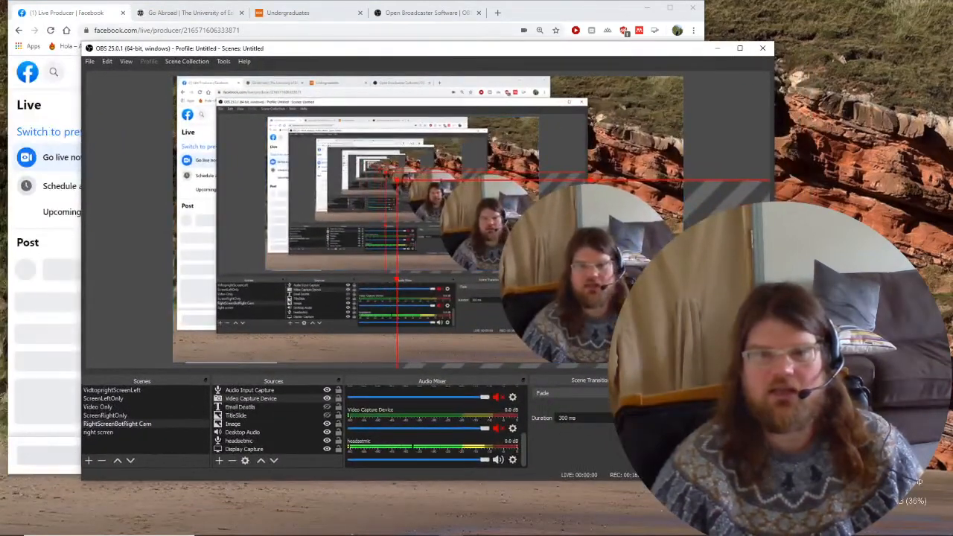
pyautogui.click(711, 430)
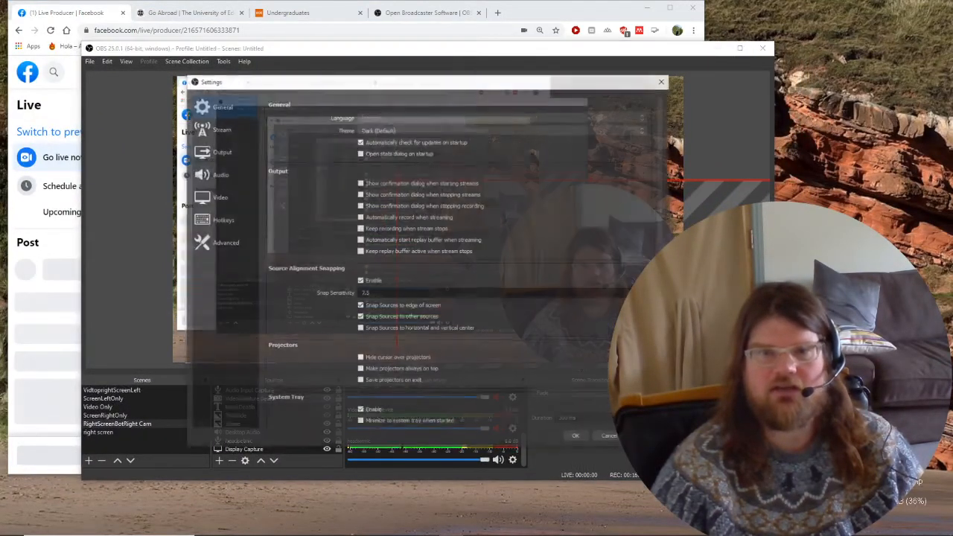
pyautogui.click(224, 129)
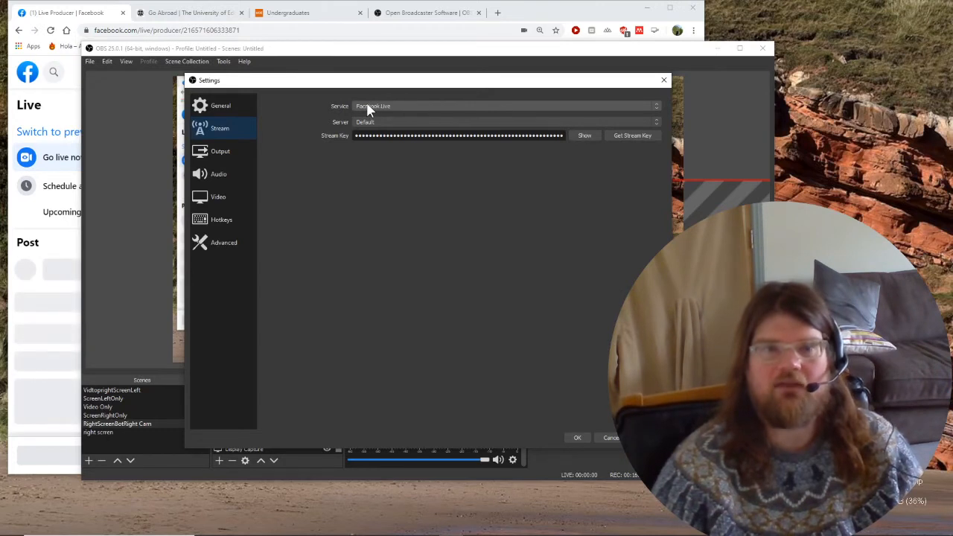
pyautogui.click(397, 105)
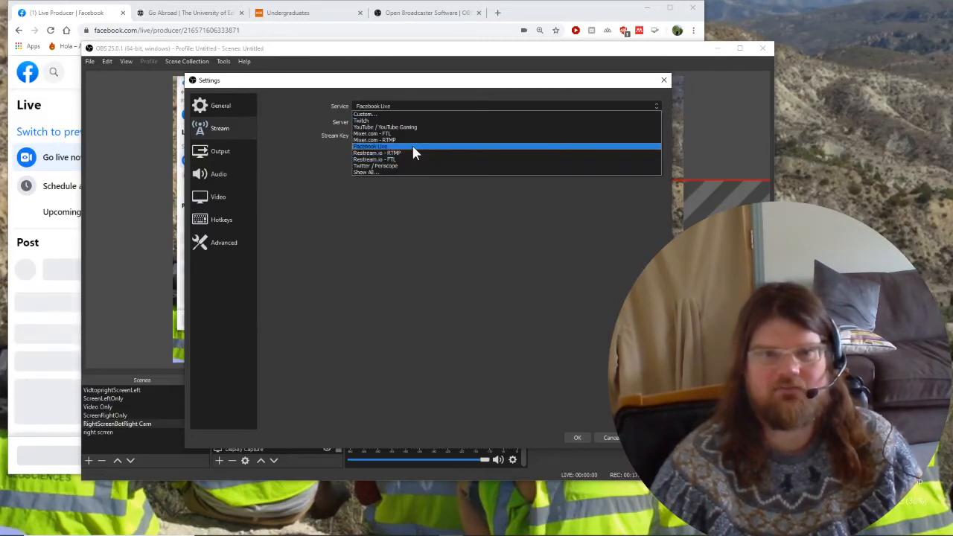
pyautogui.click(413, 147)
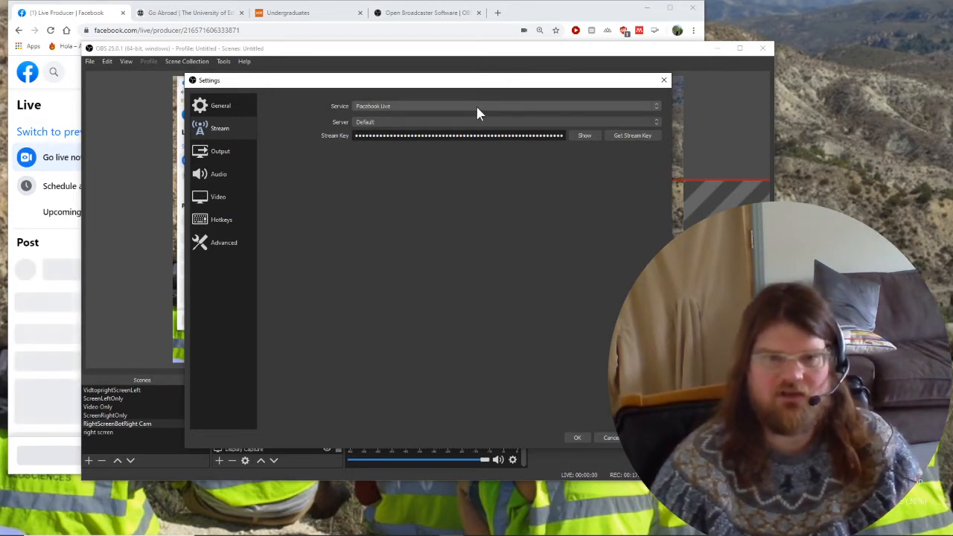
pyautogui.click(577, 439)
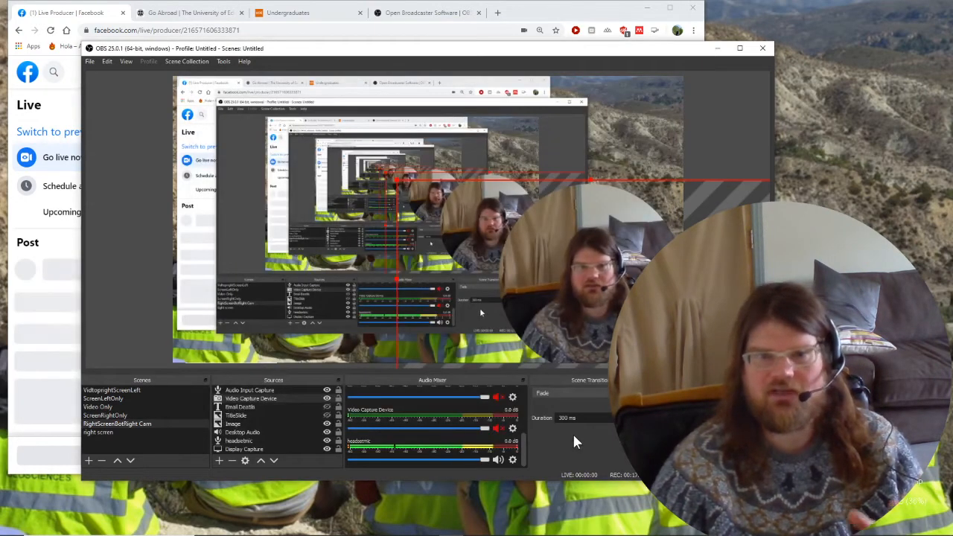
# Step: Start streaming in OBS and move its window off the captured screen, leaving the Live Producer page in view
pyautogui.moveTo(575, 49); pyautogui.dragTo(532, 23)
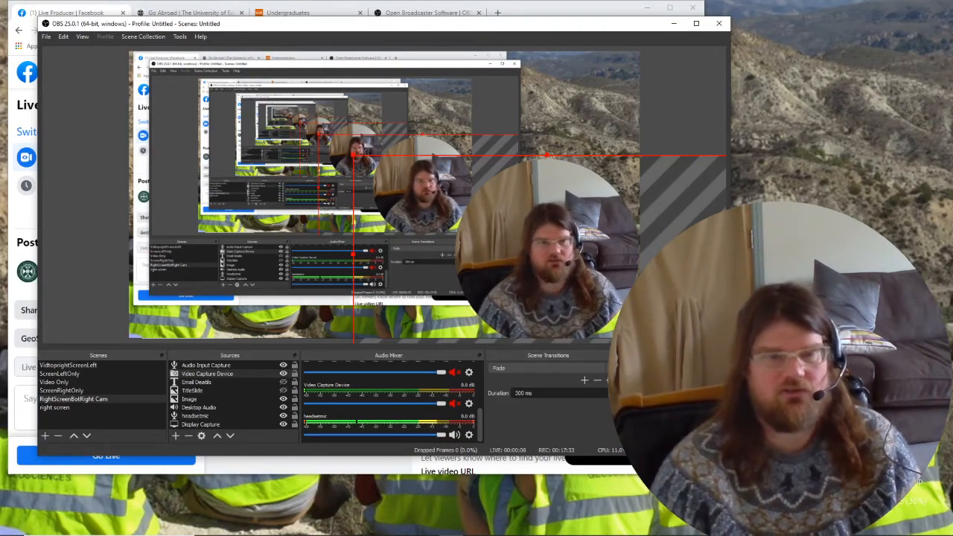
pyautogui.moveTo(578, 25); pyautogui.dragTo(0, 42)
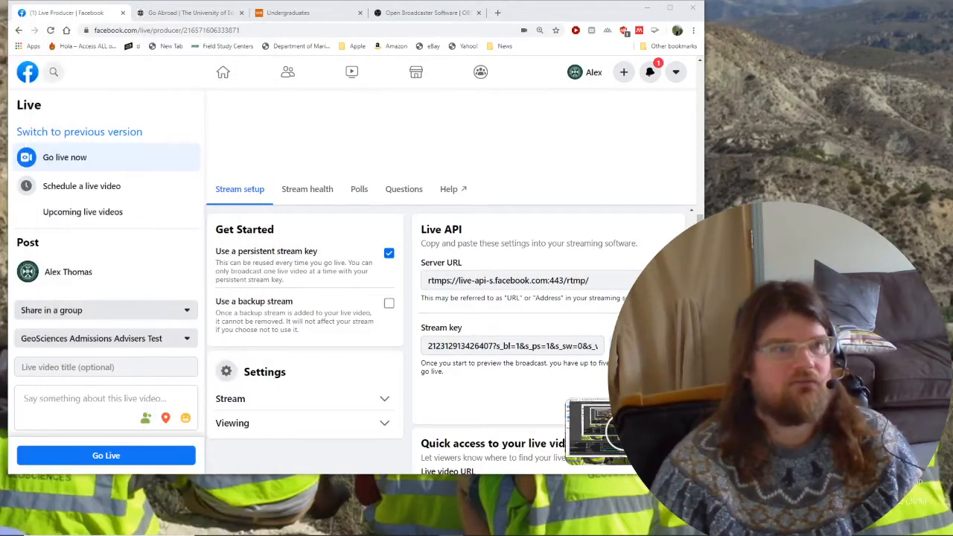
pyautogui.moveTo(513, 13); pyautogui.dragTo(519, 13)
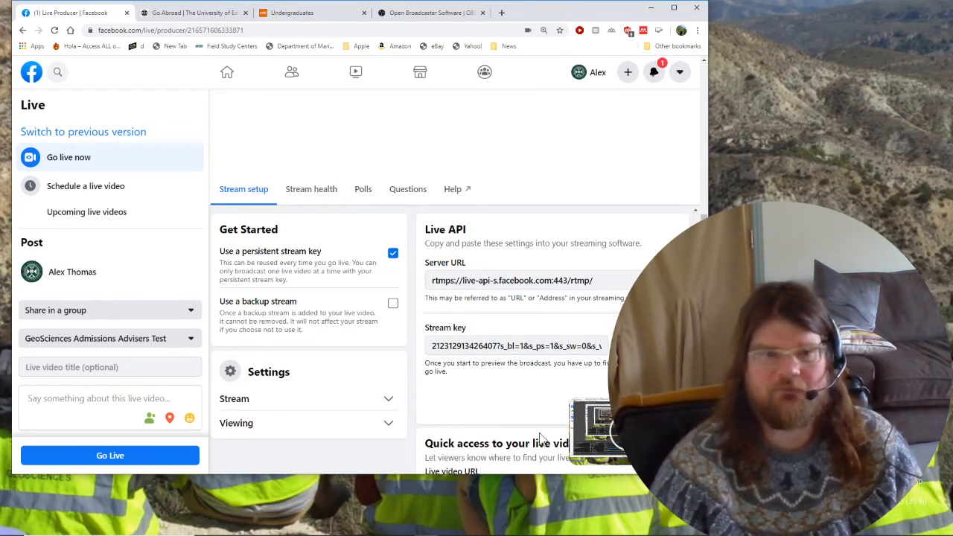
# Step: Examine the Live Producer's Stream and Viewing settings, including ending with the stream, embedding, unpublishing and viewer rewind
pyautogui.scroll(-2, 424, 406)
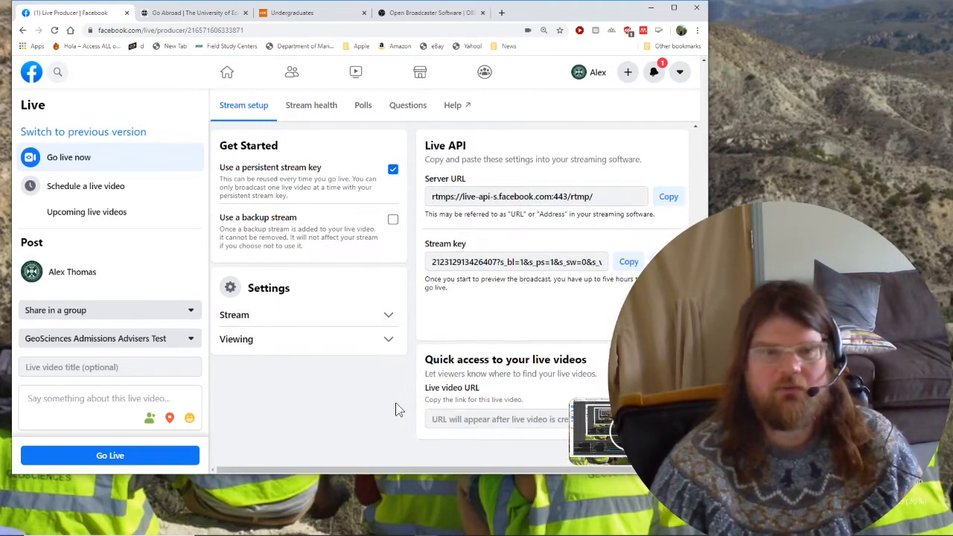
pyautogui.click(357, 319)
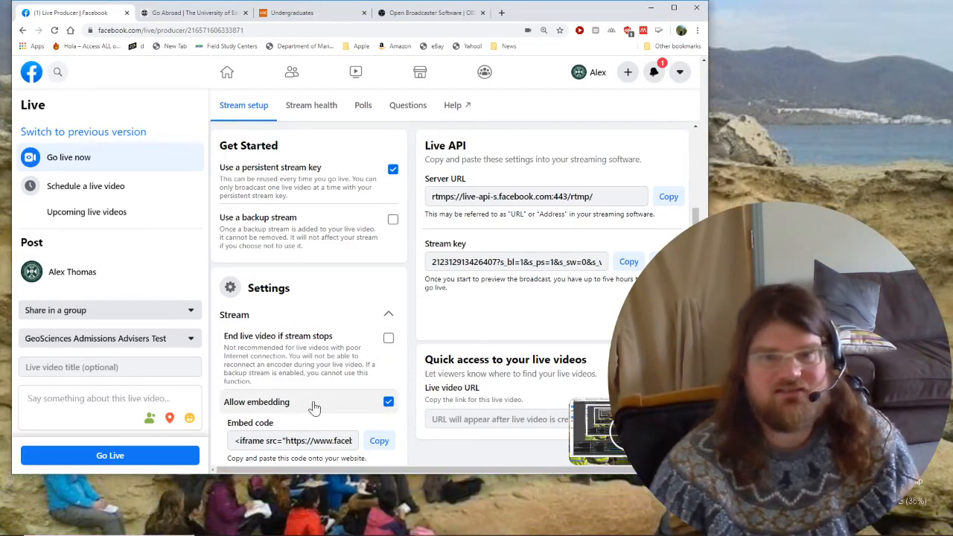
pyautogui.scroll(-2, 317, 403)
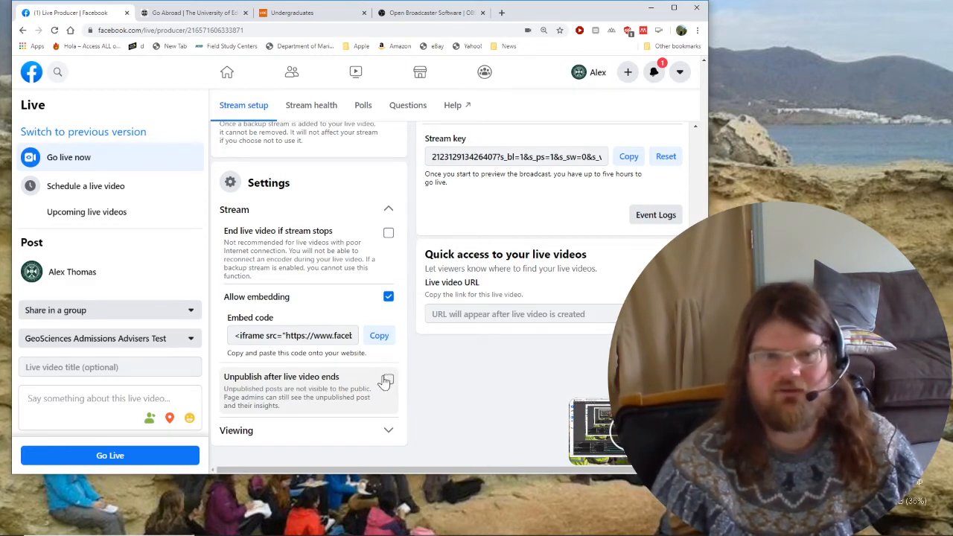
pyautogui.click(330, 432)
pyautogui.scroll(-1, 415, 417)
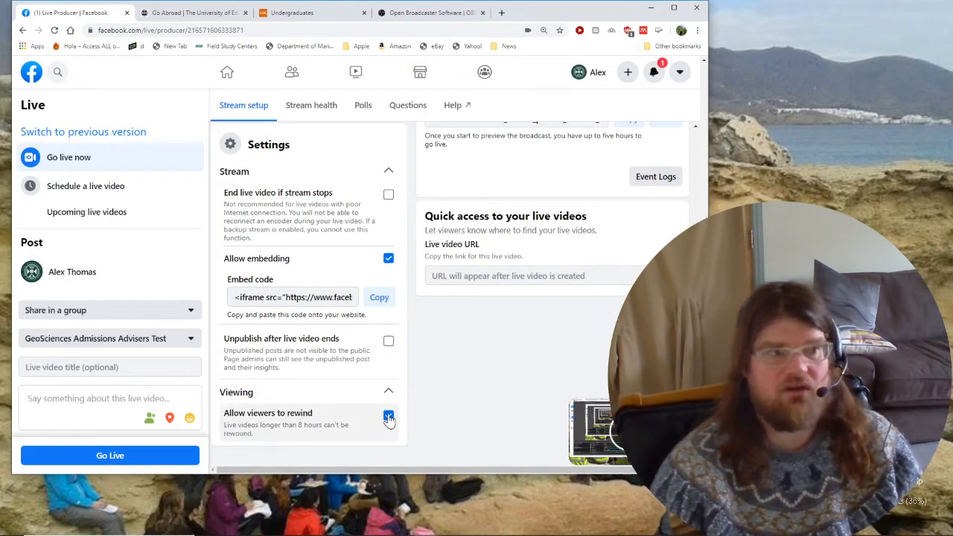
pyautogui.scroll(4, 385, 420)
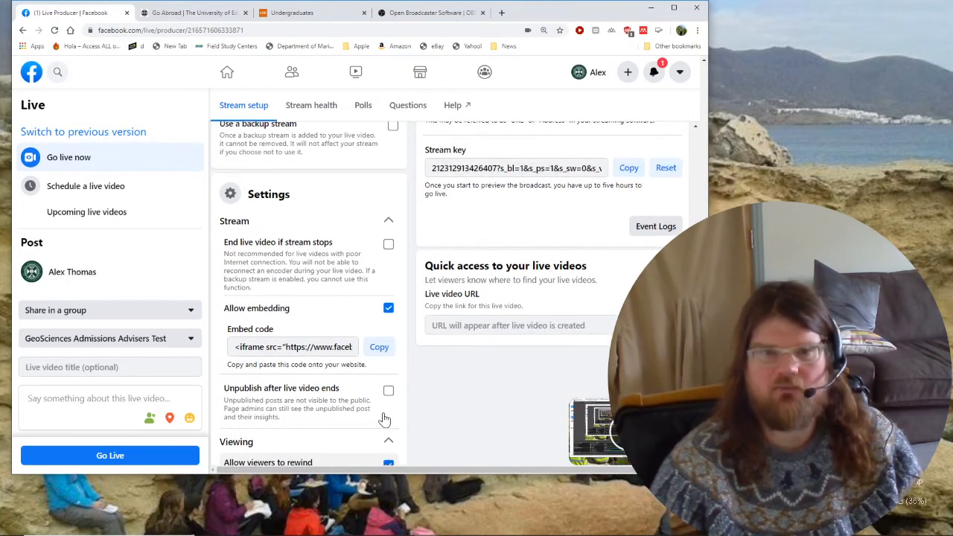
pyautogui.scroll(3, 391, 421)
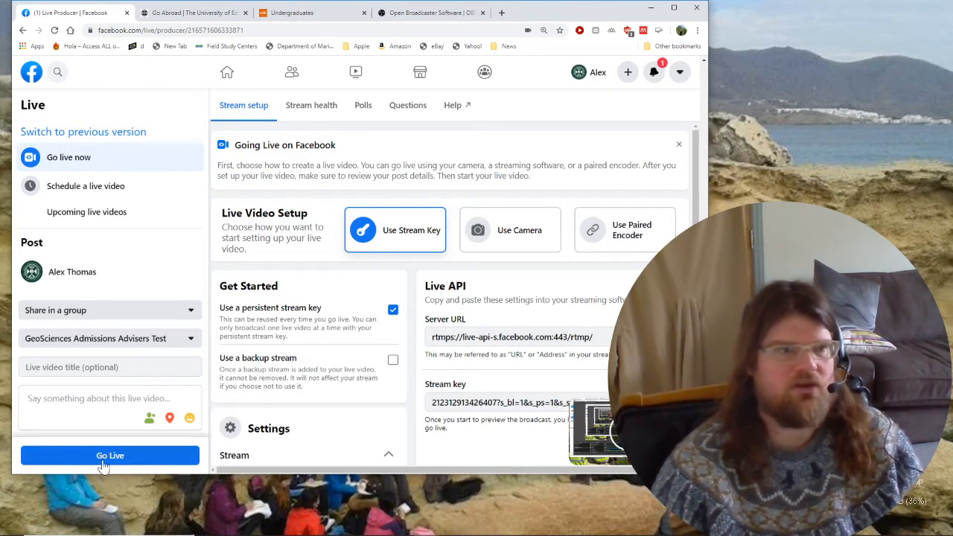
# Step: Open the live video scheduling form, keep Share in a group as the destination, and review the available groups
pyautogui.click(82, 191)
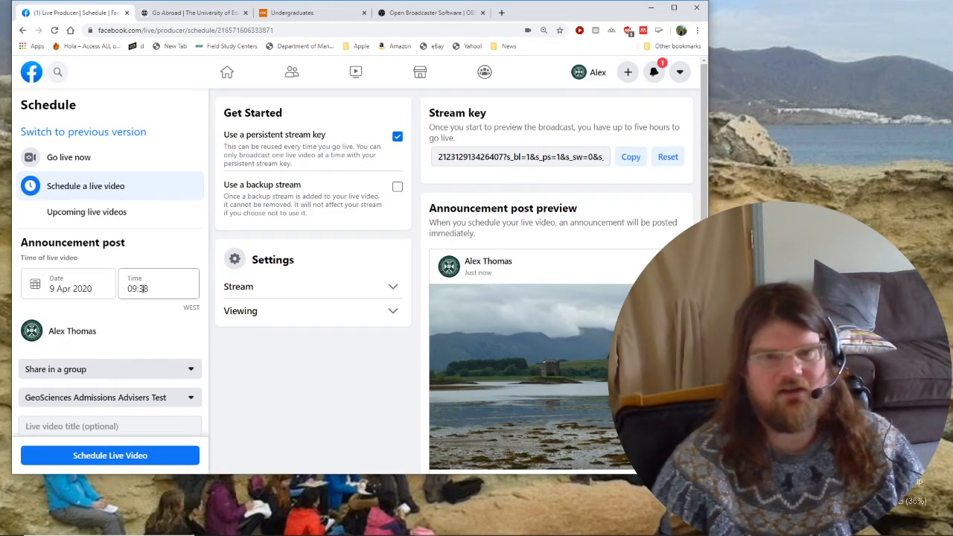
pyautogui.scroll(-1, 145, 320)
pyautogui.click(166, 320)
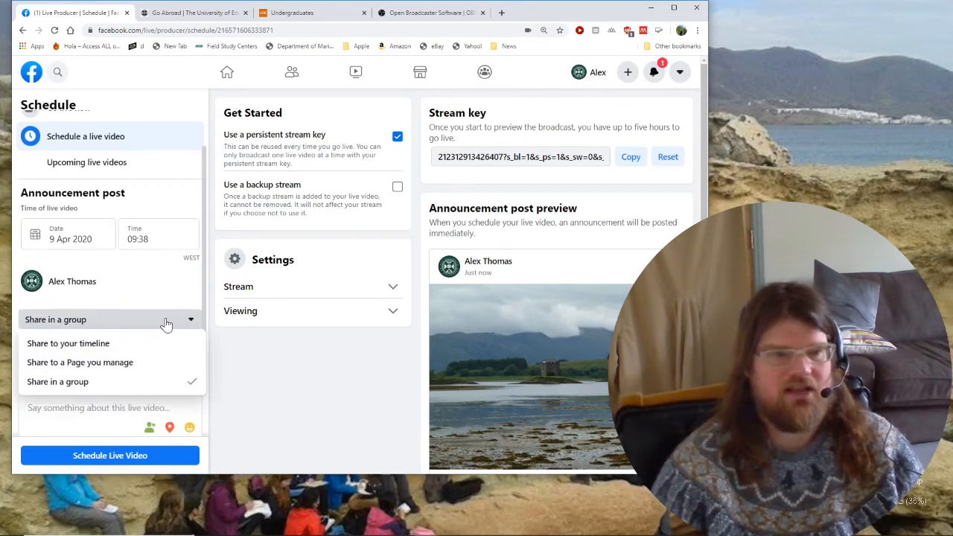
pyautogui.click(122, 382)
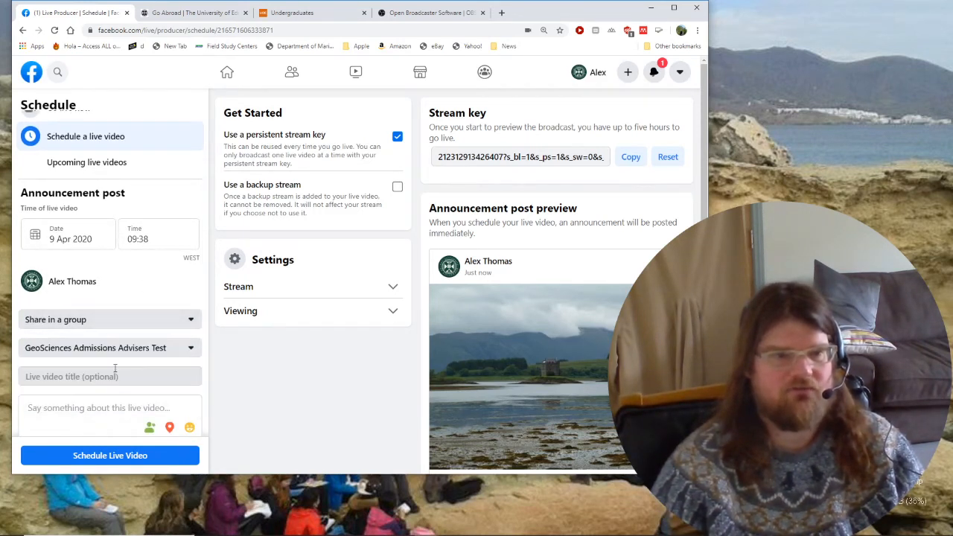
pyautogui.click(169, 350)
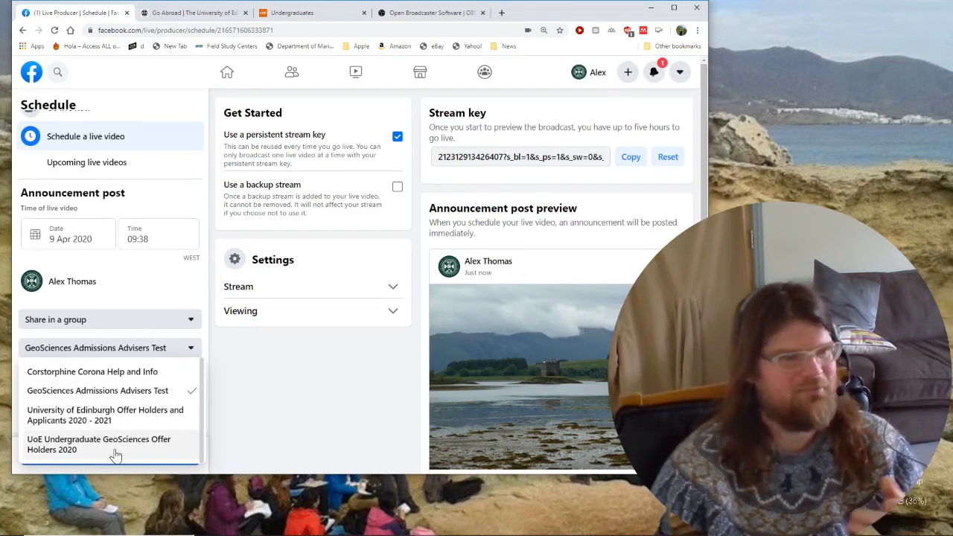
pyautogui.click(174, 293)
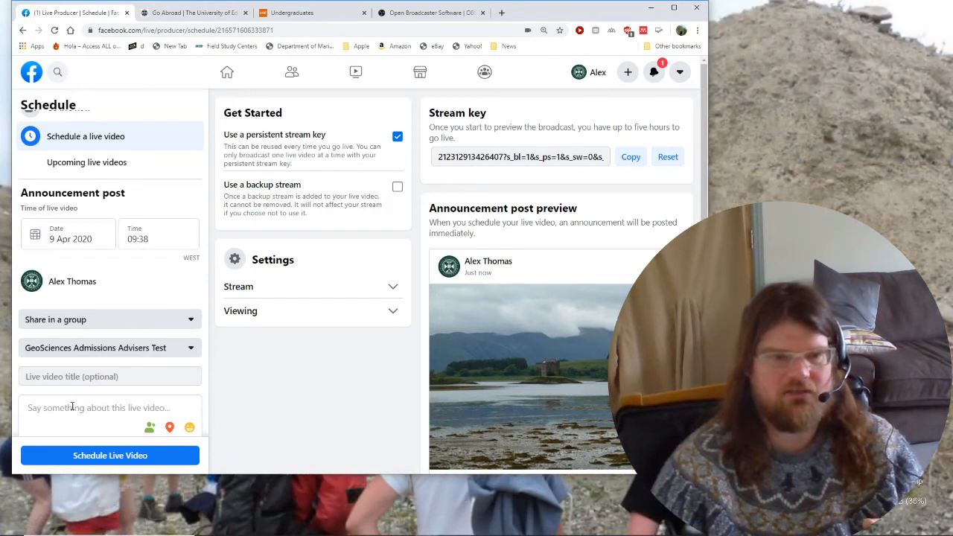
# Step: Review the remaining scheduling options and the announcement post preview
pyautogui.scroll(-2, 73, 407)
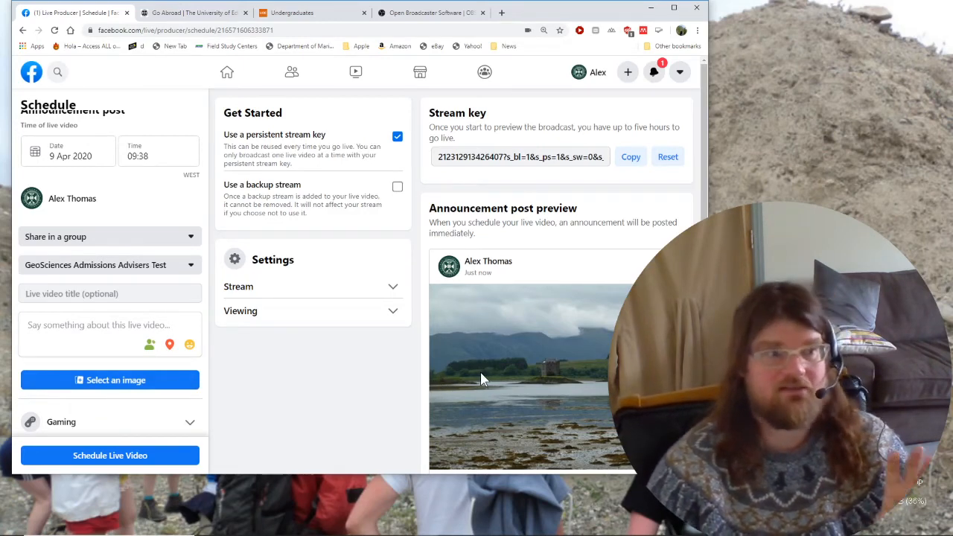
pyautogui.scroll(-2, 491, 376)
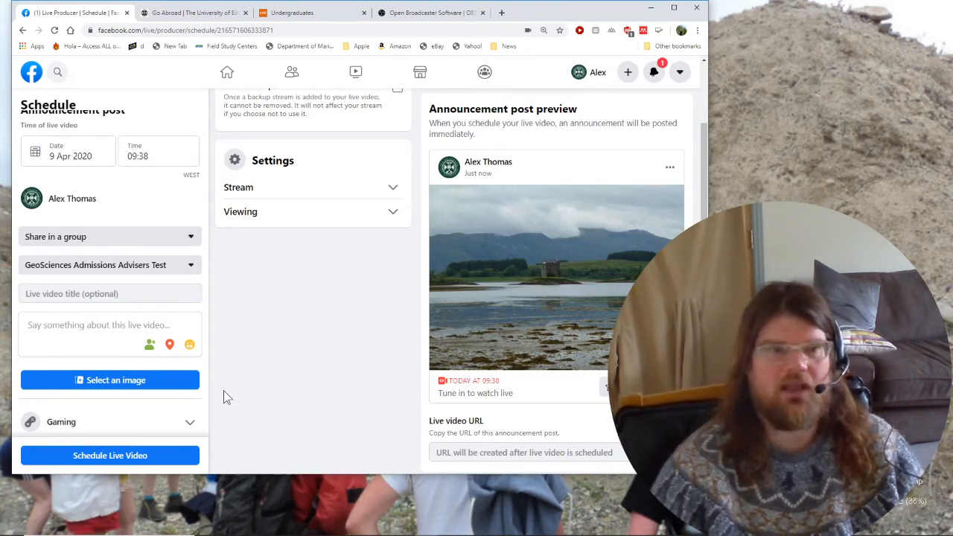
pyautogui.scroll(2, 222, 394)
pyautogui.scroll(3, 139, 383)
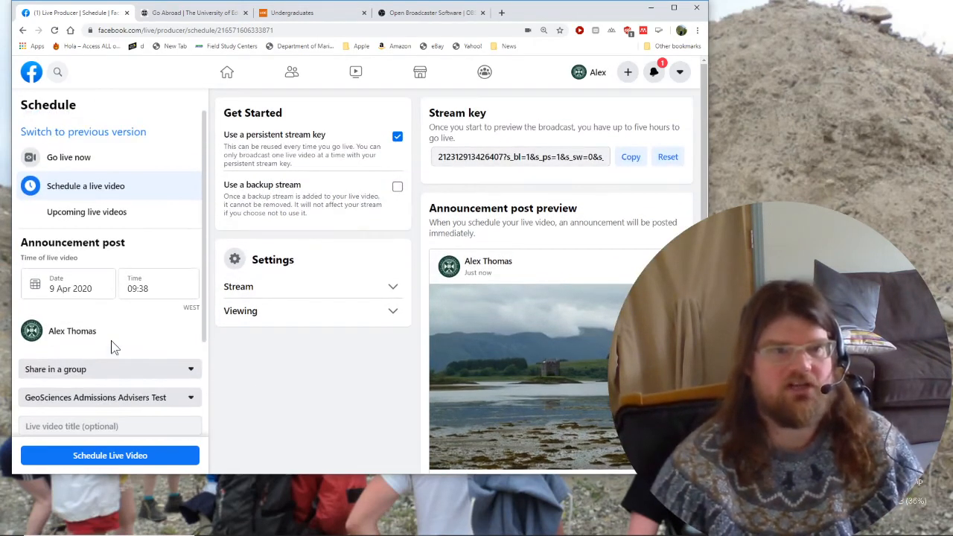
# Step: Return to the Go live now setup and start the live video in the GeoSciences Admissions Advisers Test group
pyautogui.click(72, 164)
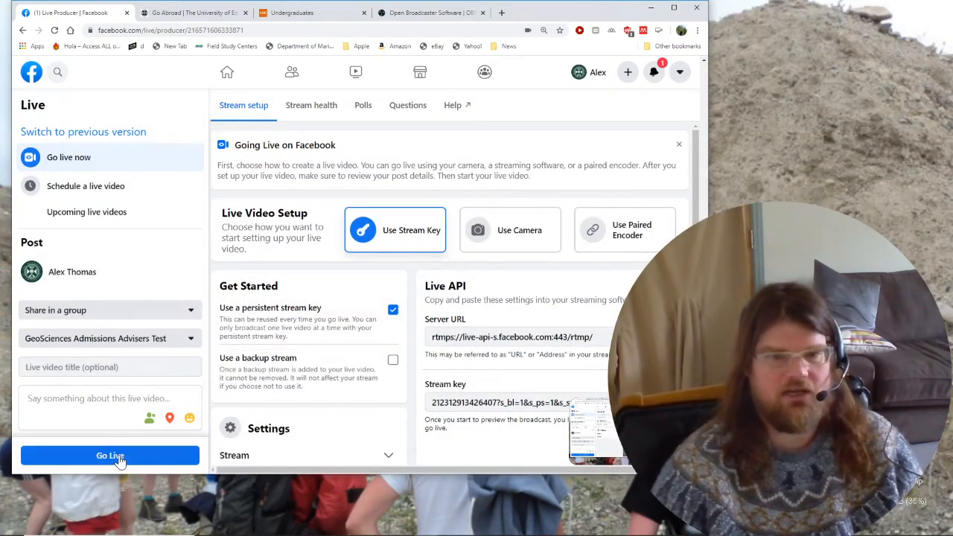
pyautogui.click(111, 456)
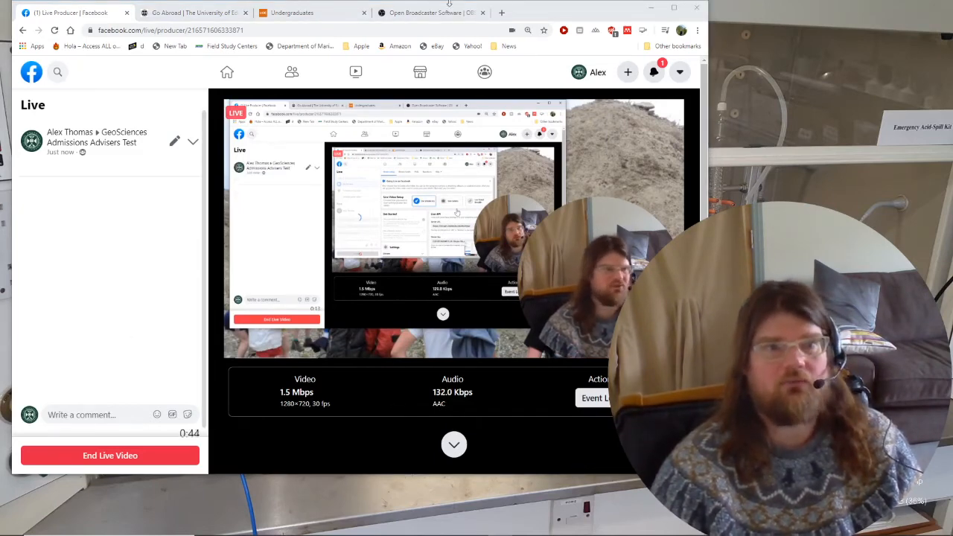
pyautogui.moveTo(534, 21); pyautogui.dragTo(522, 37)
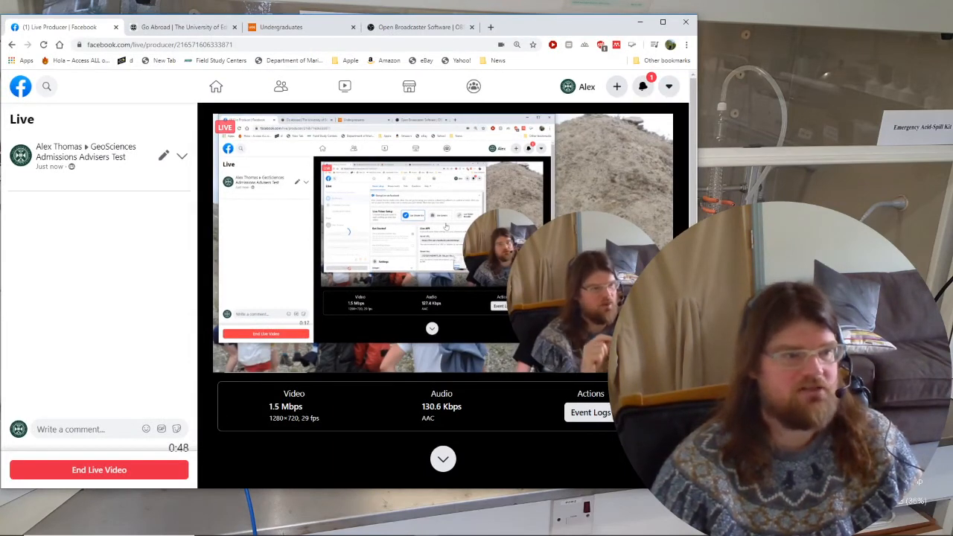
# Step: Show the presentation slideshow on the captured screen, advance through Student Support to the Our Students slide, and exit it
pyautogui.moveTo(248, 535); pyautogui.dragTo(0, 276)
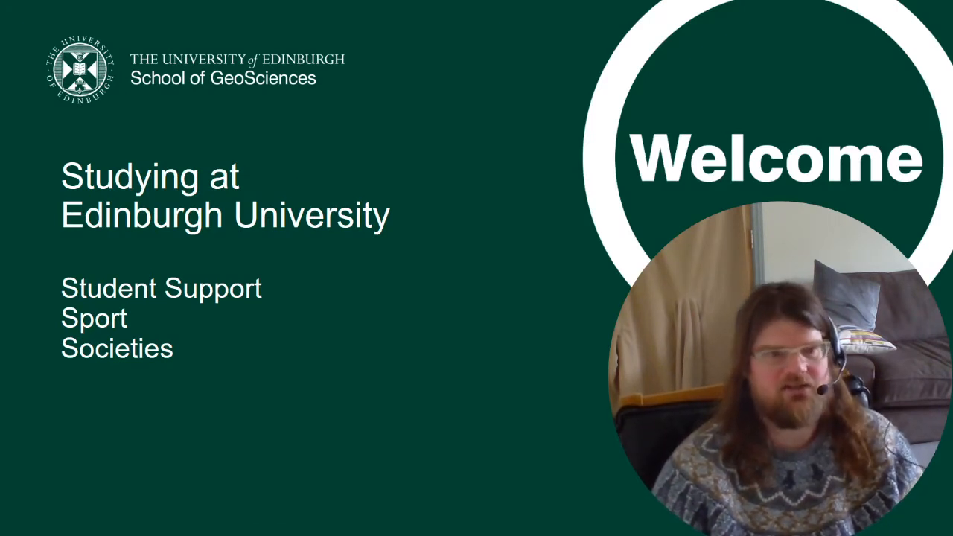
pyautogui.click(219, 389)
pyautogui.click(218, 389)
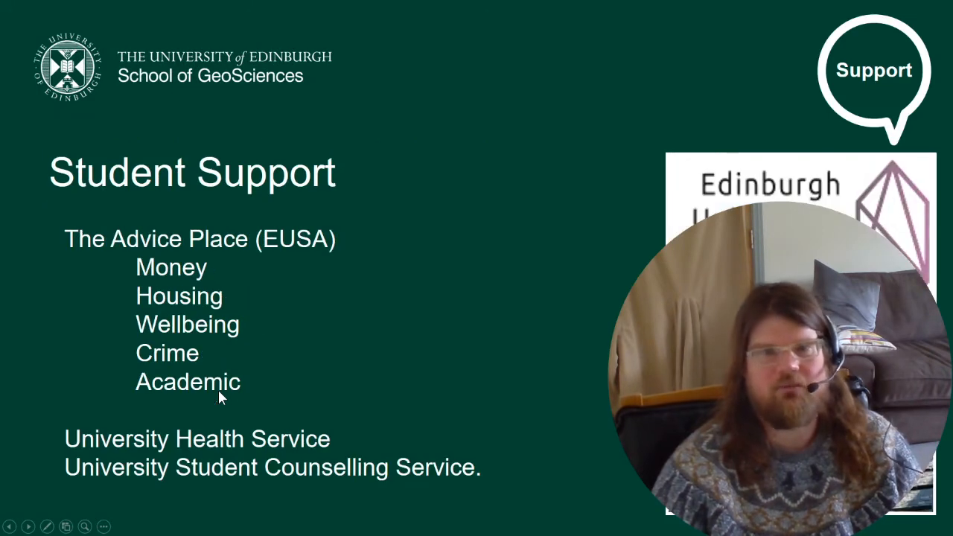
pyautogui.click(219, 393)
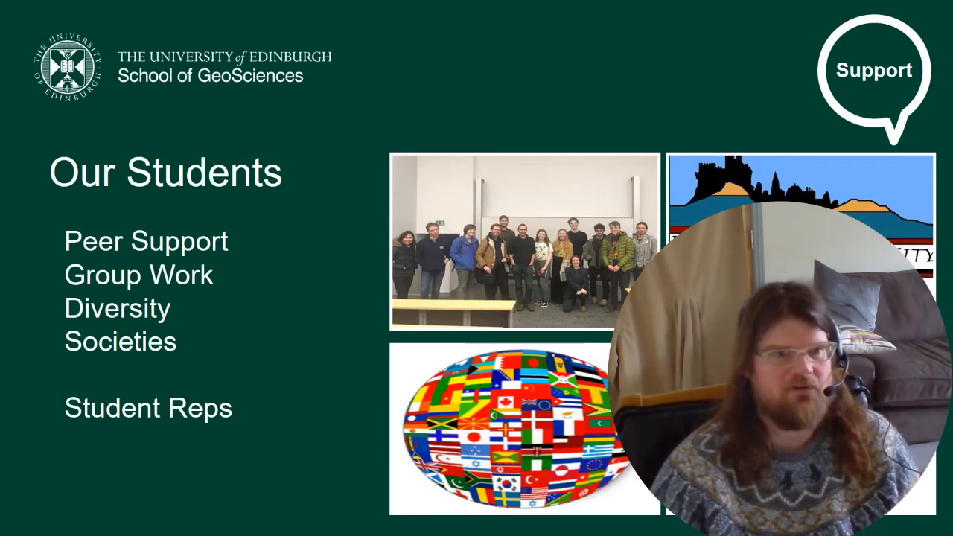
pyautogui.press('Escape')
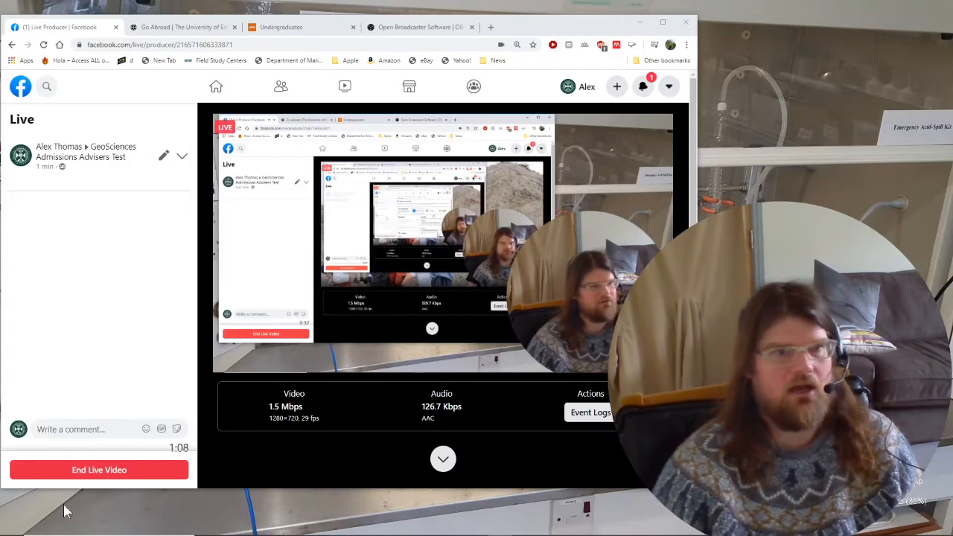
# Step: Show the University of Edinburgh Go Abroad page and the Undergraduates accommodation page in the browser
pyautogui.click(187, 27)
pyautogui.scroll(-1, 248, 339)
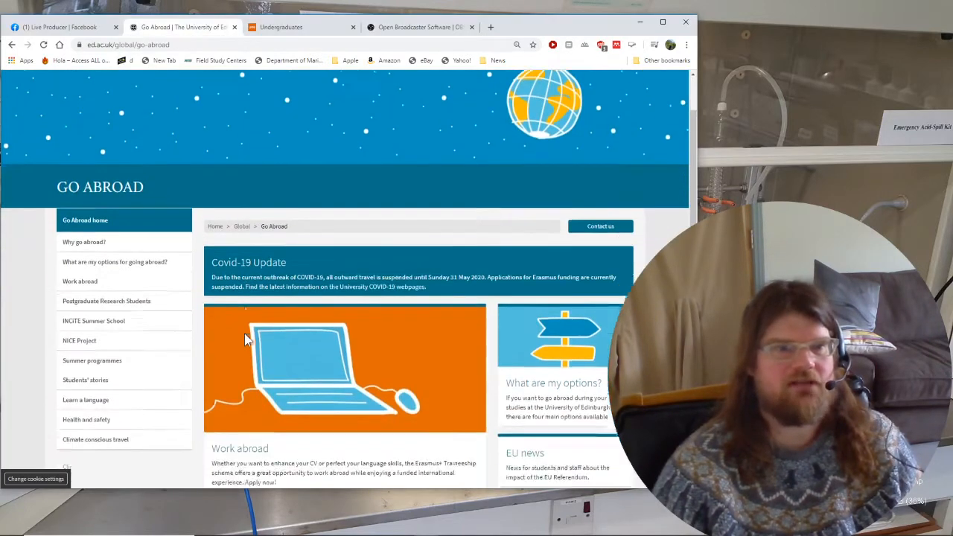
pyautogui.scroll(-1, 247, 336)
pyautogui.scroll(2, 248, 331)
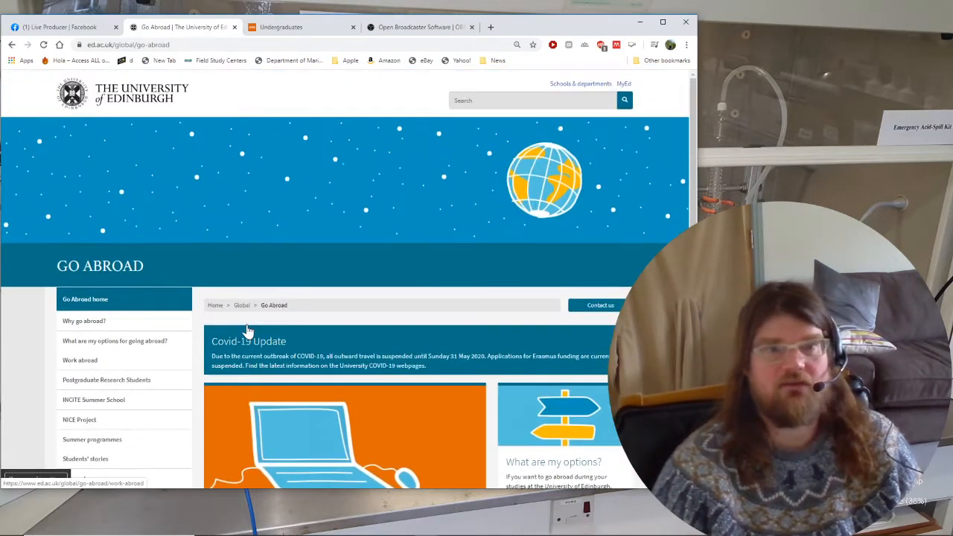
pyautogui.click(282, 27)
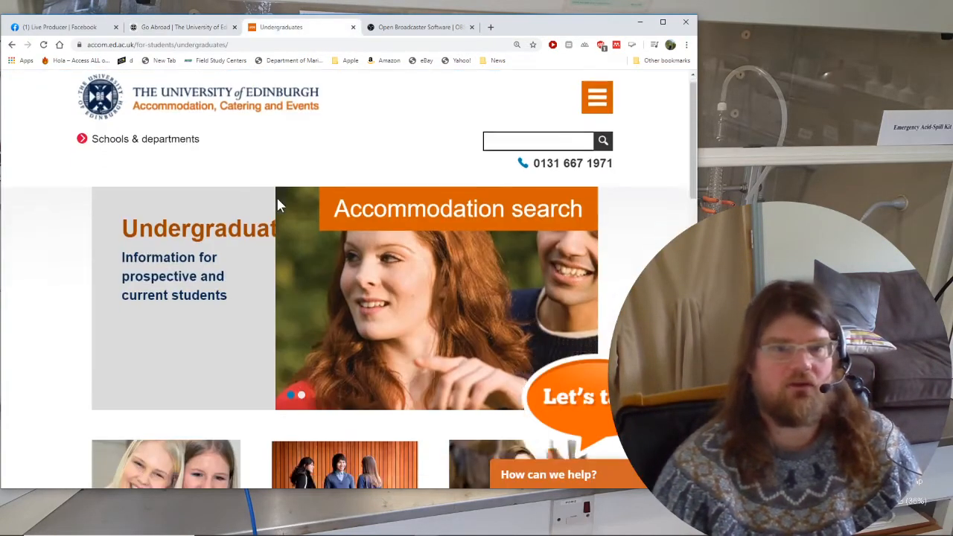
pyautogui.scroll(-2, 277, 203)
pyautogui.scroll(3, 277, 202)
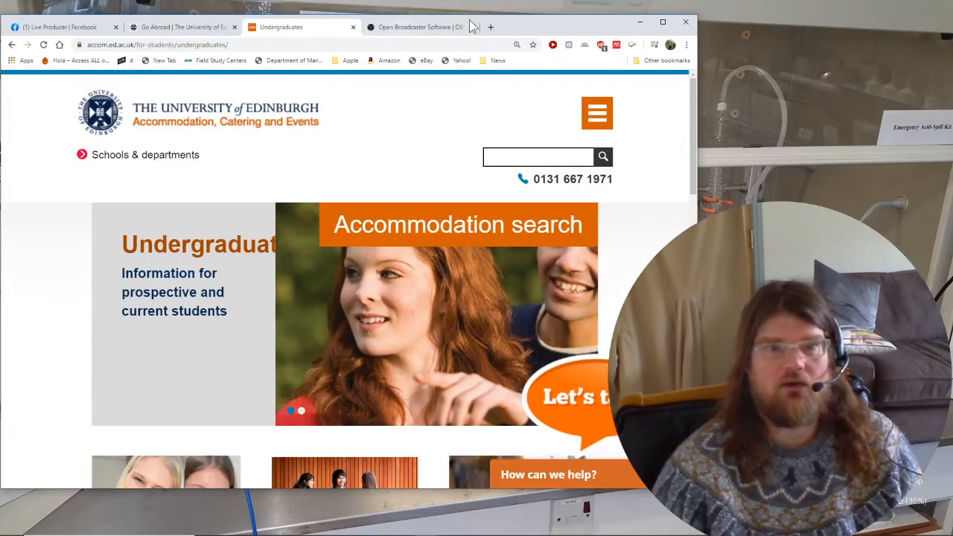
pyautogui.moveTo(522, 29); pyautogui.dragTo(521, 31)
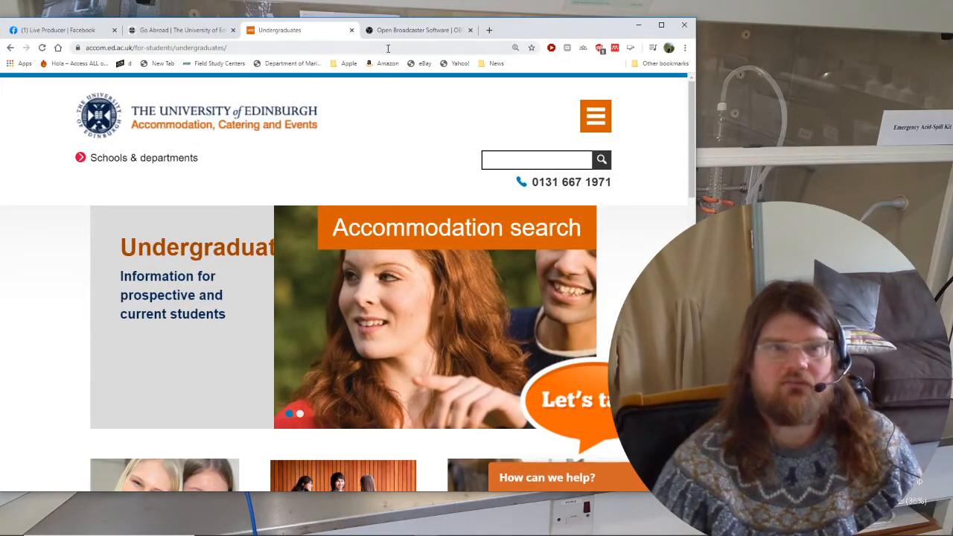
# Step: Search for geooceanology in a new browser tab and open the GeoOceanology YouTube channel
pyautogui.click(488, 31)
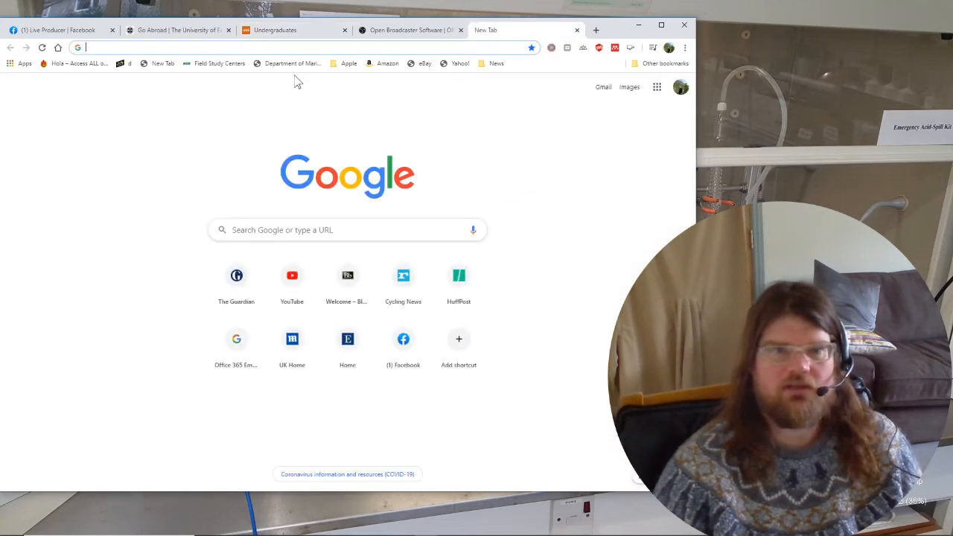
pyautogui.click(254, 232)
pyautogui.write('ge')
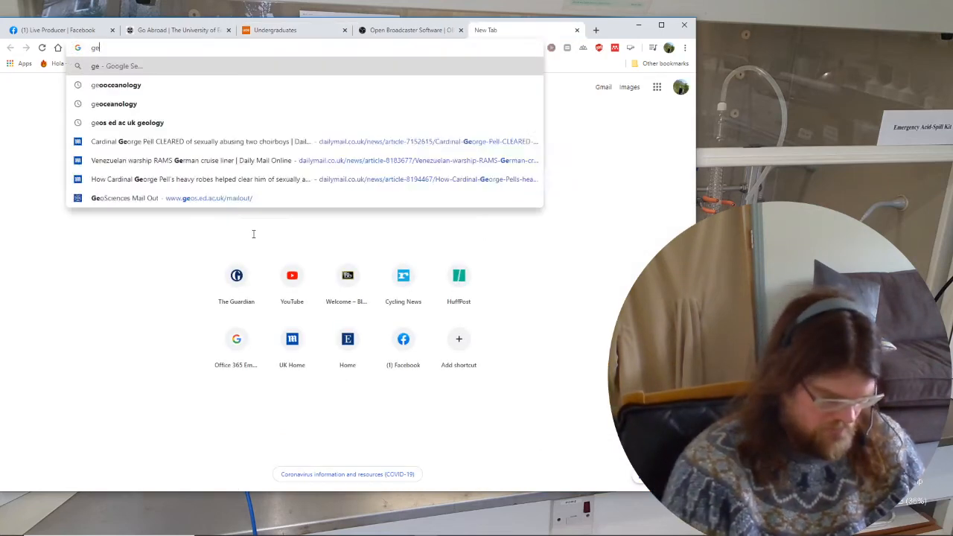
pyautogui.write('ooc')
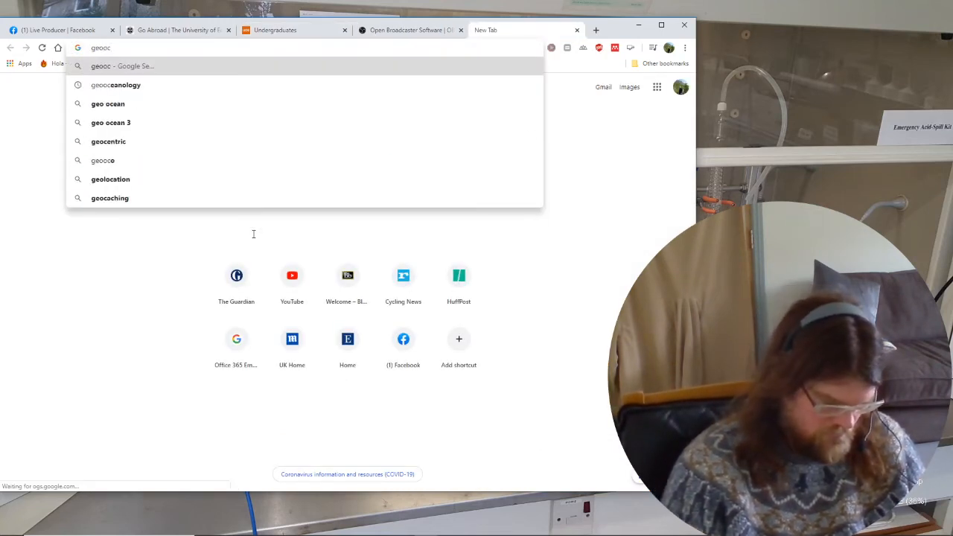
pyautogui.write('eanology')
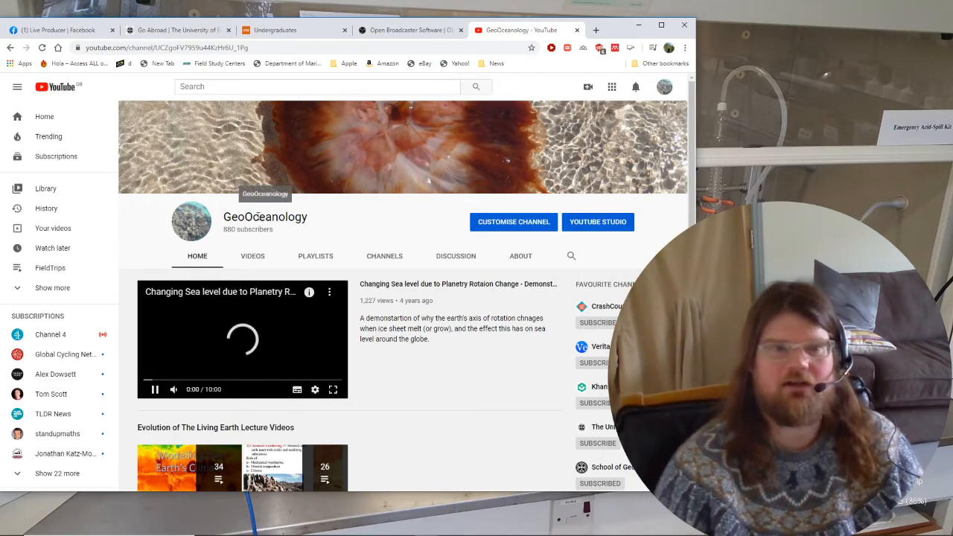
# Step: Play the channel's video "Cabbage juice and dry ice show how CO2 causes ocean acidification" in full screen
pyautogui.scroll(-4, 317, 291)
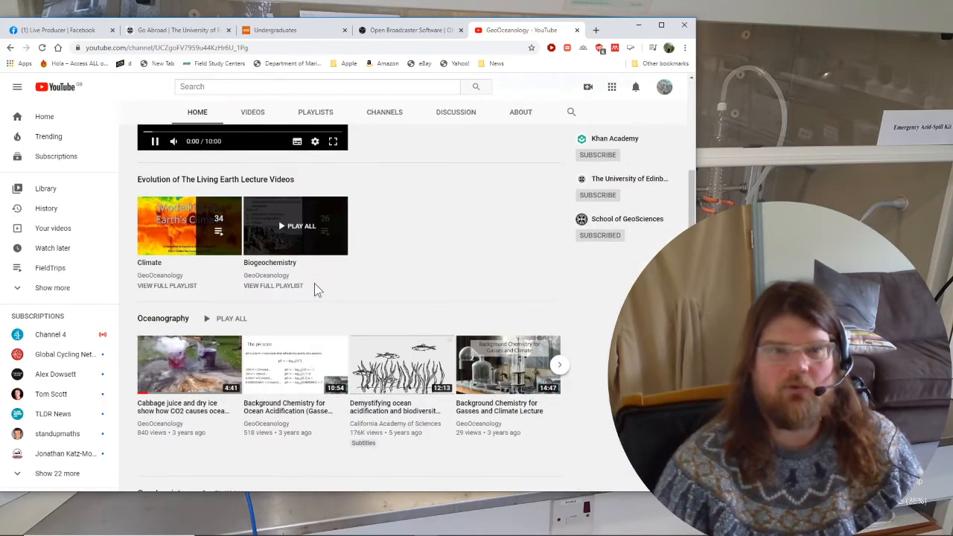
pyautogui.click(202, 381)
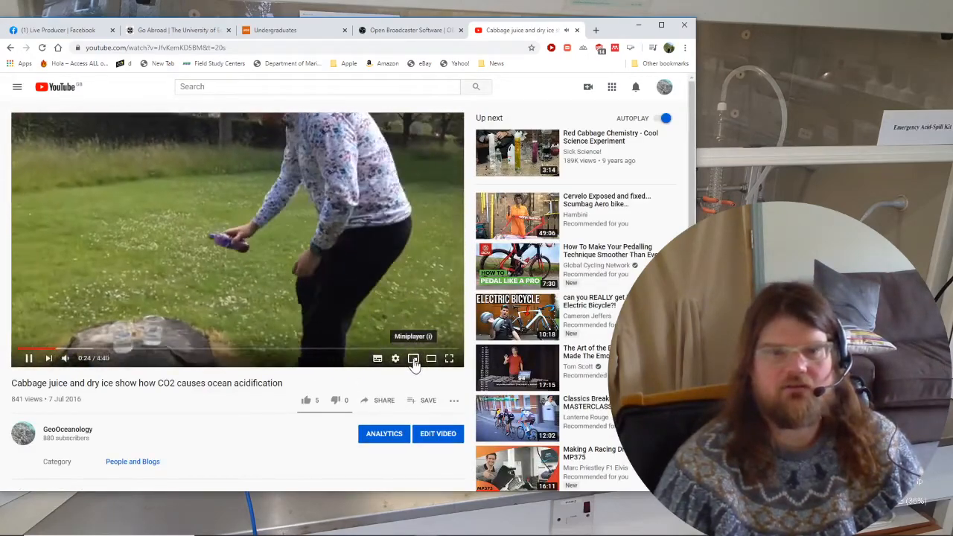
pyautogui.click(449, 359)
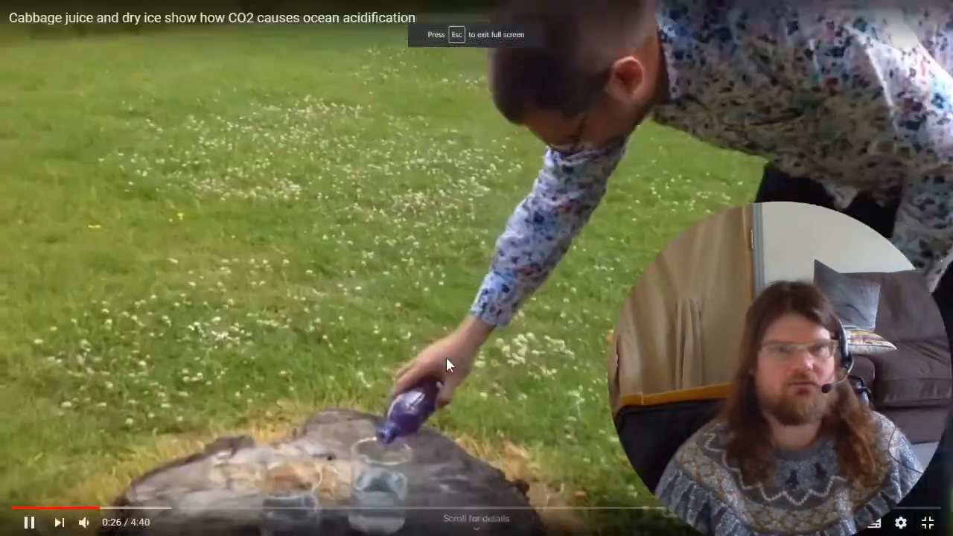